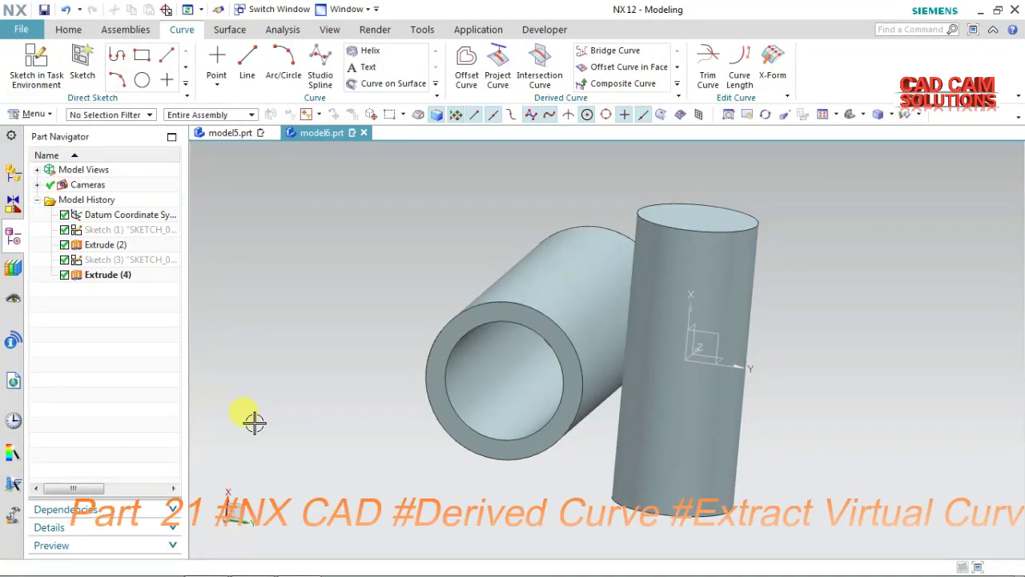
Browse the Insert > Derived Curve menu, then dismiss it and orbit around the two tubes
click(30, 114)
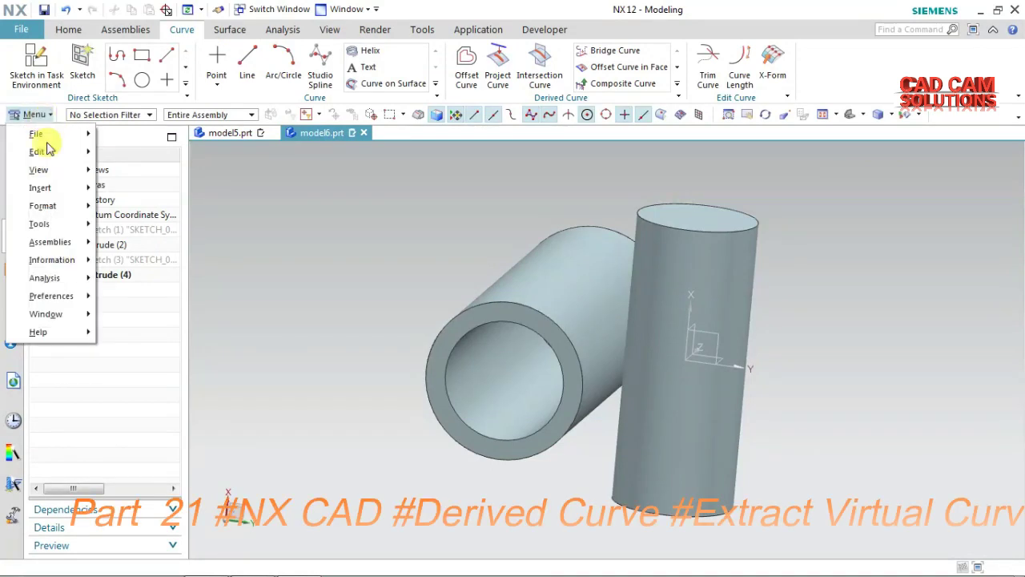
click(42, 188)
click(210, 160)
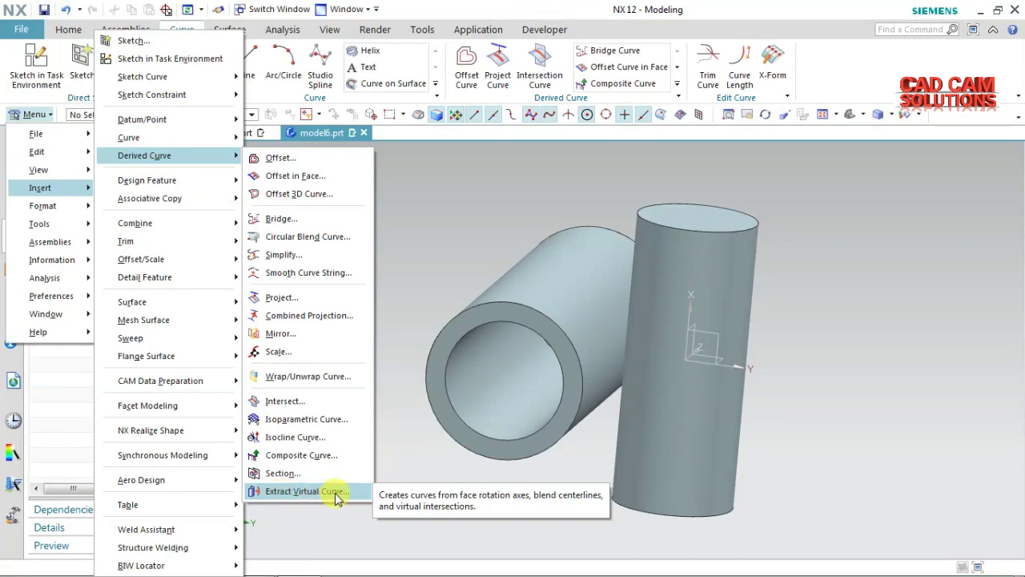
click(370, 486)
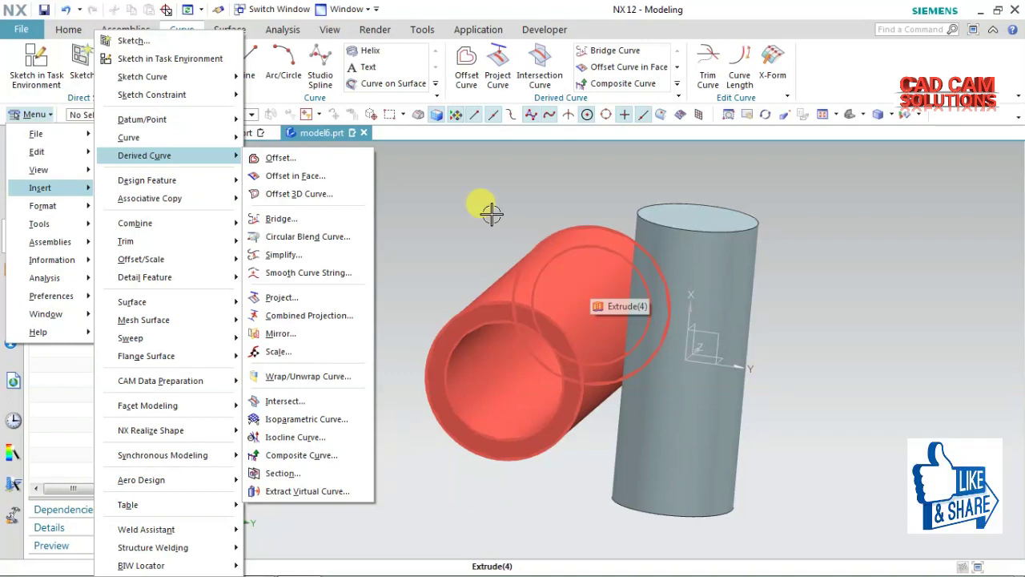
click(448, 204)
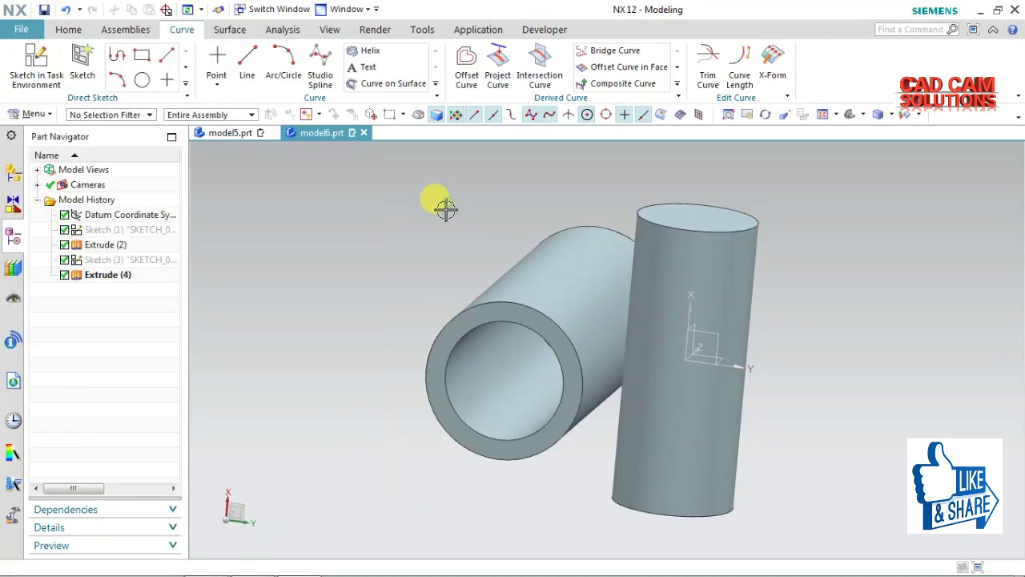
mouse_move(373, 256)
middle_down()
mouse_move(354, 286)
mouse_move(350, 336)
mouse_move(360, 269)
middle_up()
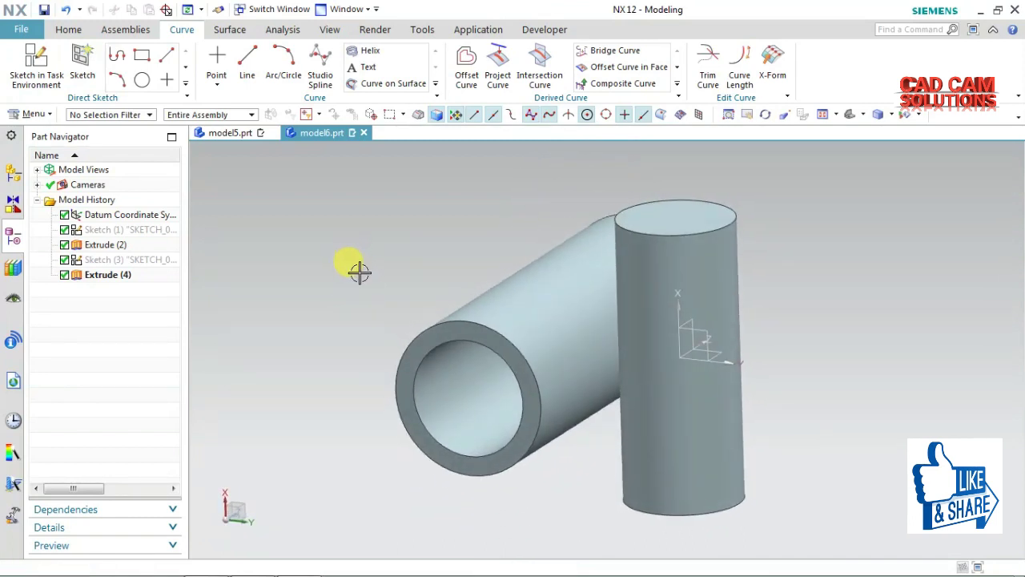
Add a 15 mm two-face blend between the horizontal tube face and the vertical cylinder face
click(68, 29)
click(407, 80)
click(407, 120)
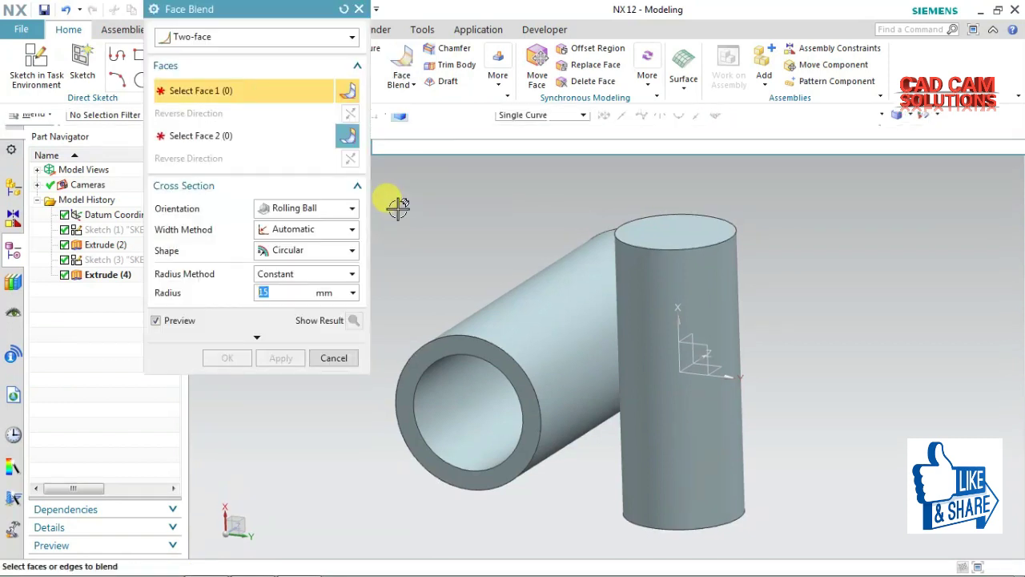
click(547, 299)
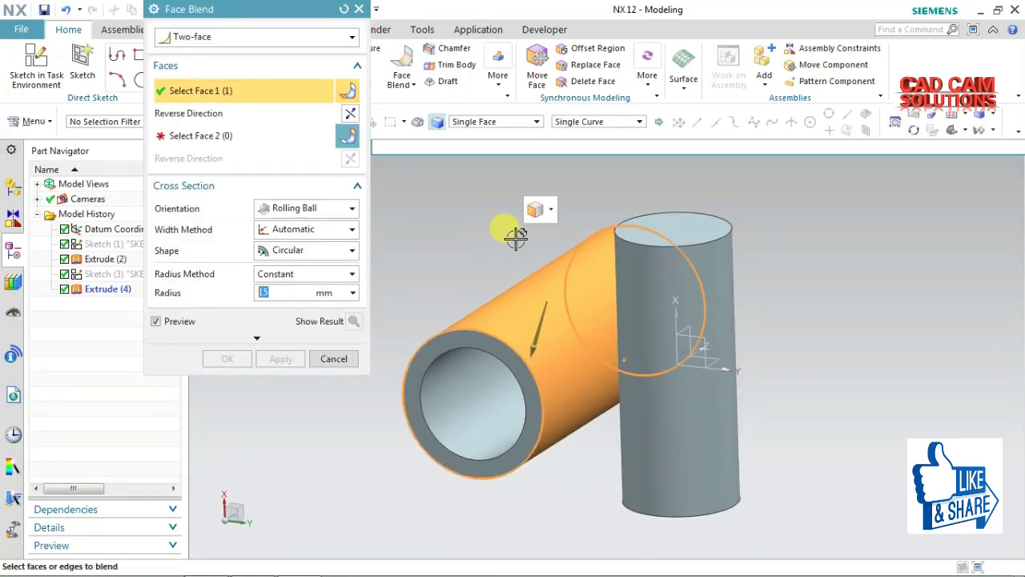
click(269, 136)
click(645, 432)
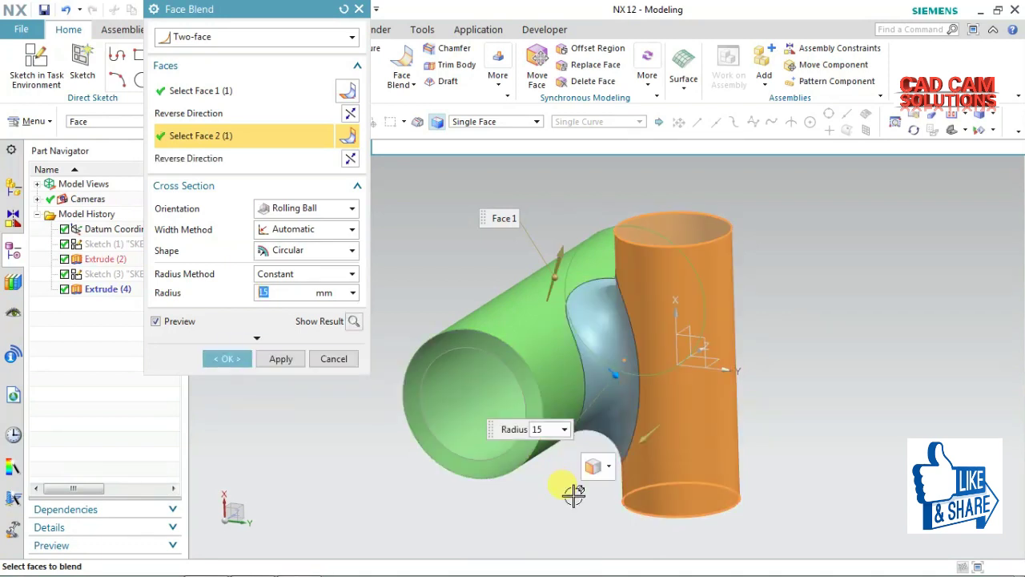
mouse_move(778, 316)
middle_down()
mouse_move(789, 361)
mouse_move(779, 313)
middle_up()
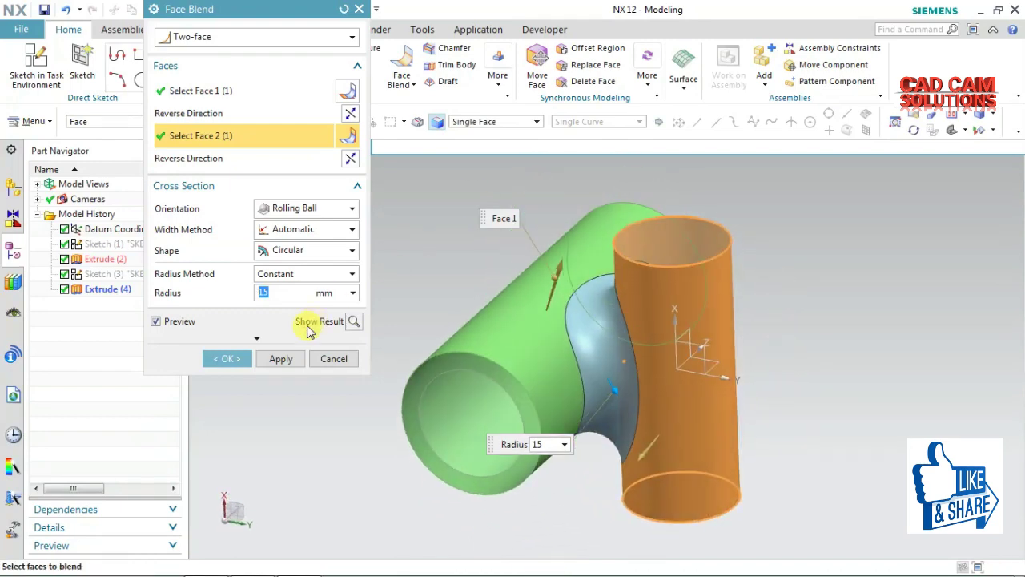
click(240, 359)
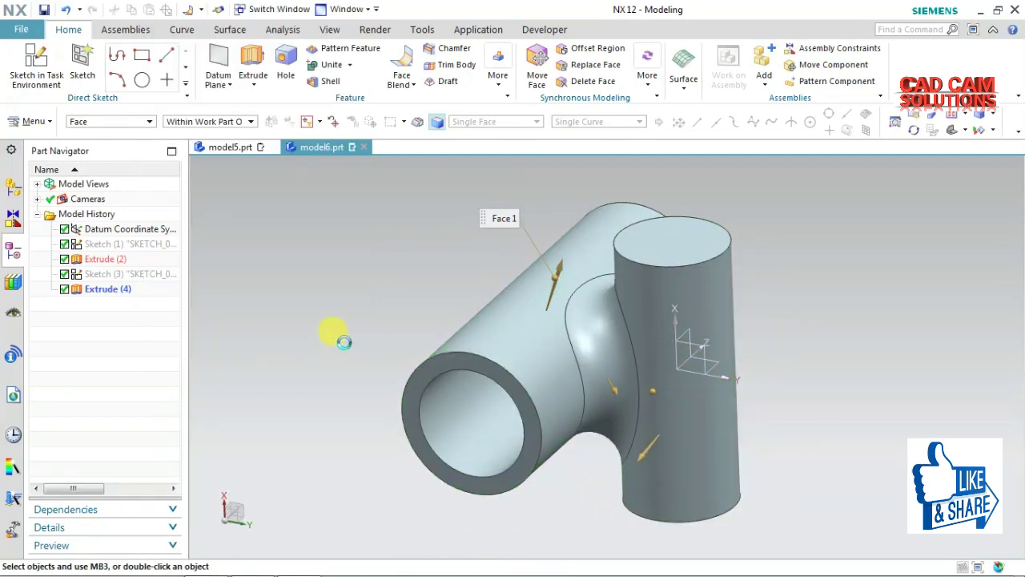
middle_drag(385, 280, 471, 153)
Round the vertical cylinder's top circular edge with a 10 mm edge blend
click(413, 84)
click(425, 101)
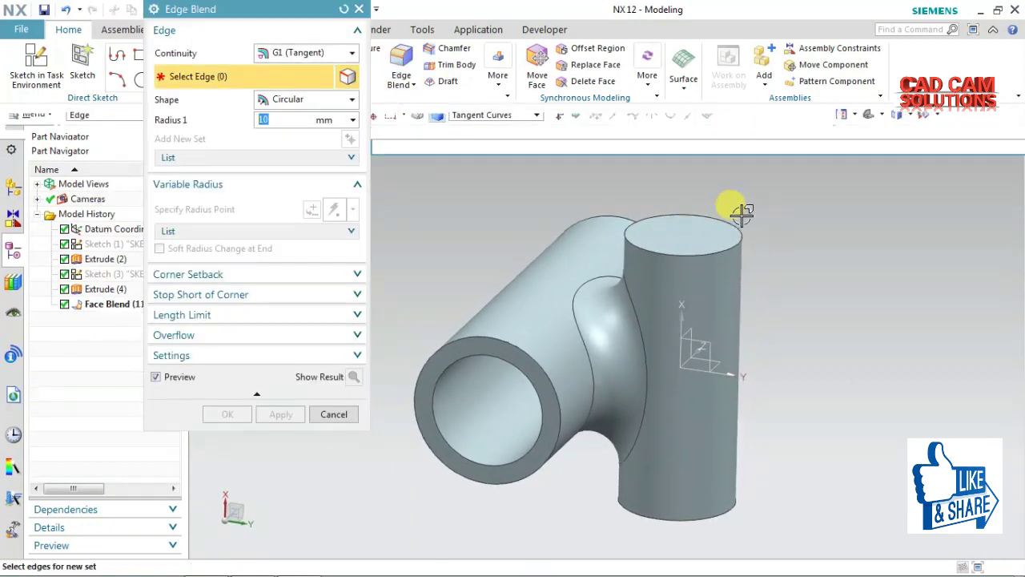
click(737, 215)
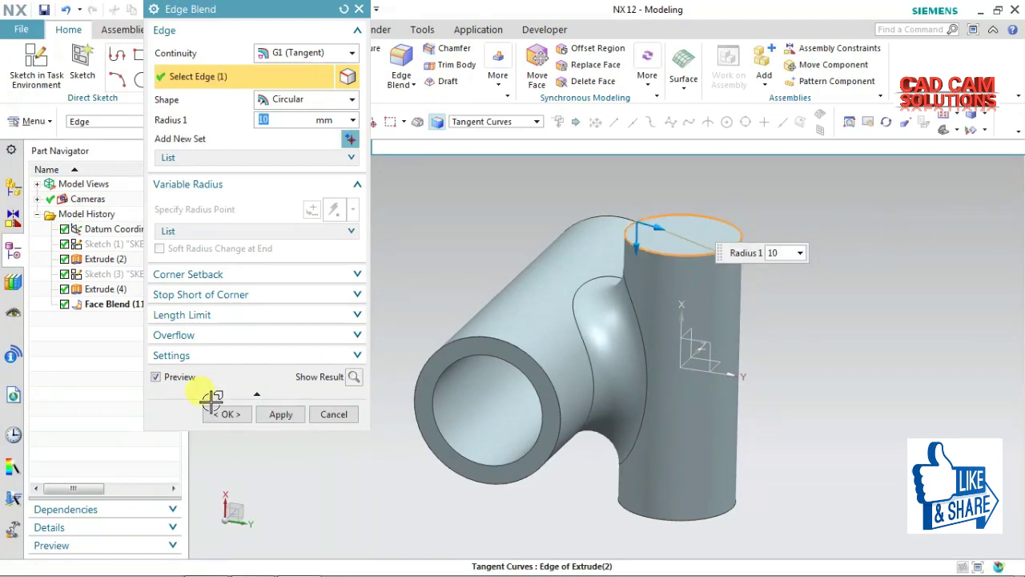
click(230, 414)
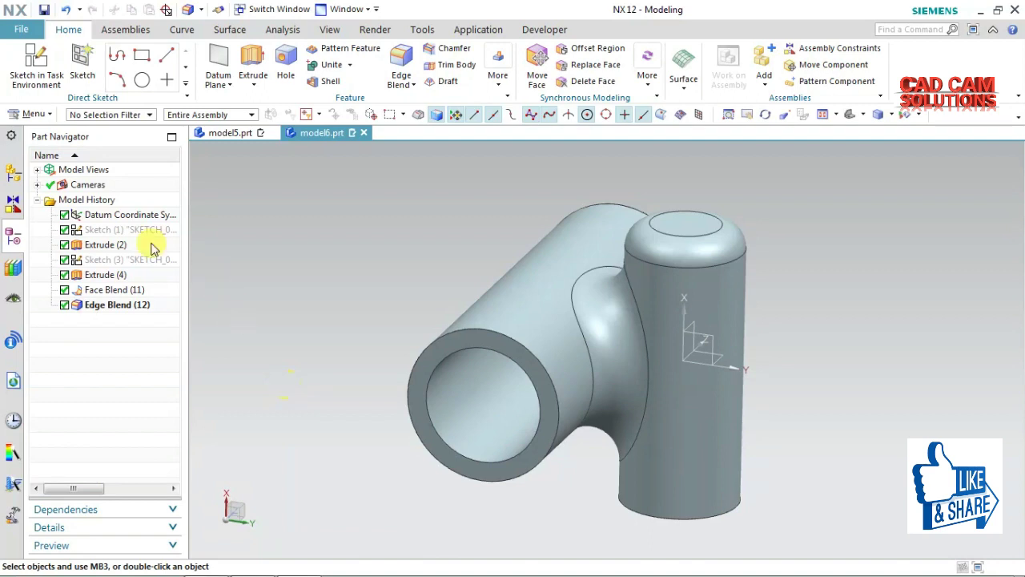
click(34, 115)
mouse_move(40, 187)
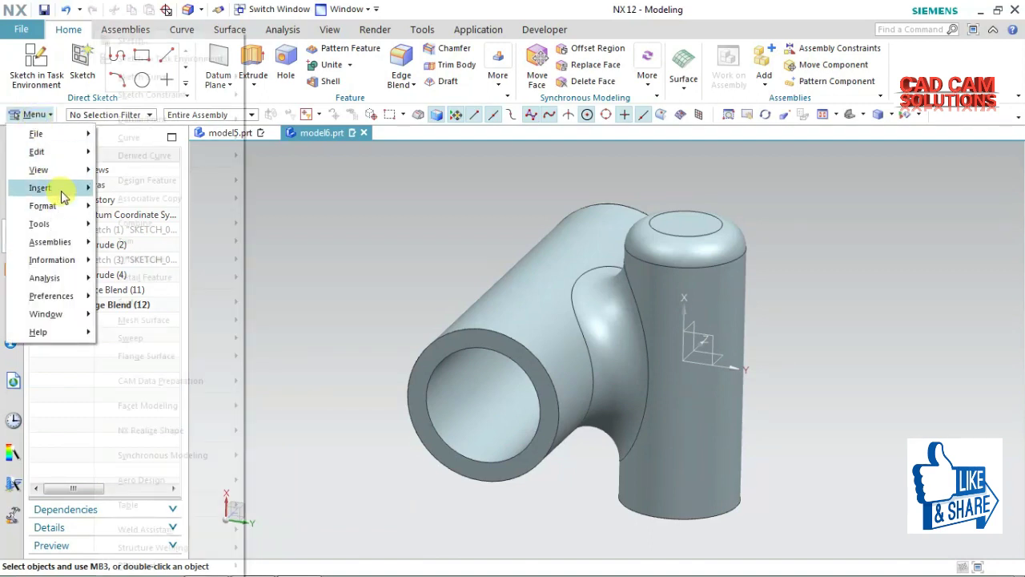
mouse_move(144, 155)
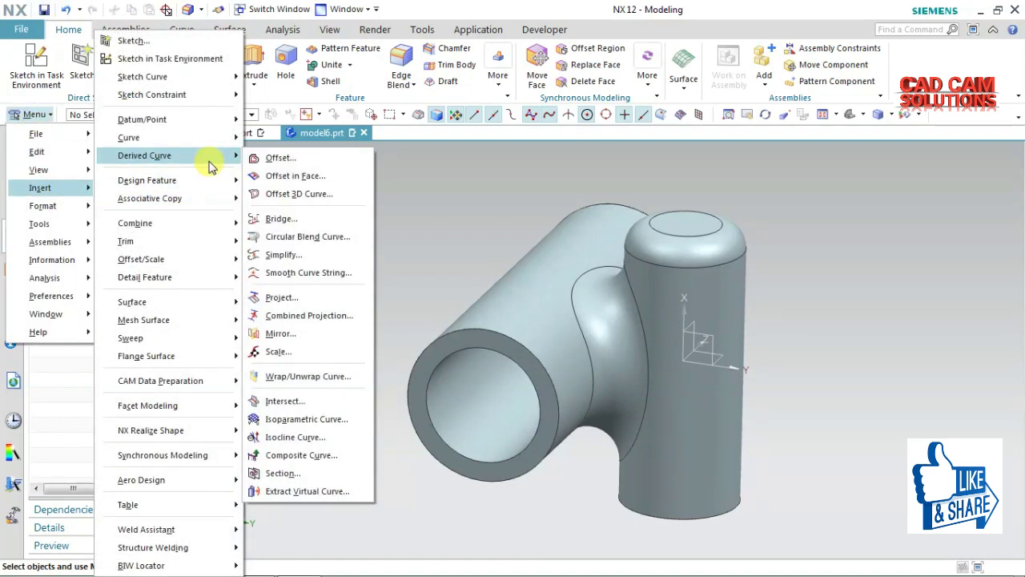
Extract a Rotation Axis virtual curve from the horizontal tube's inner bore face
click(306, 491)
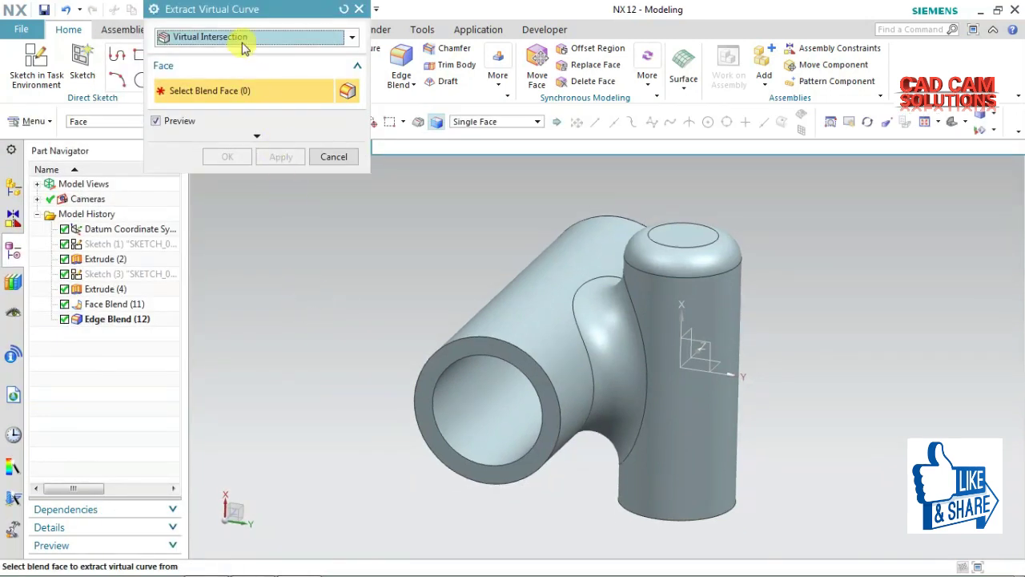
click(241, 37)
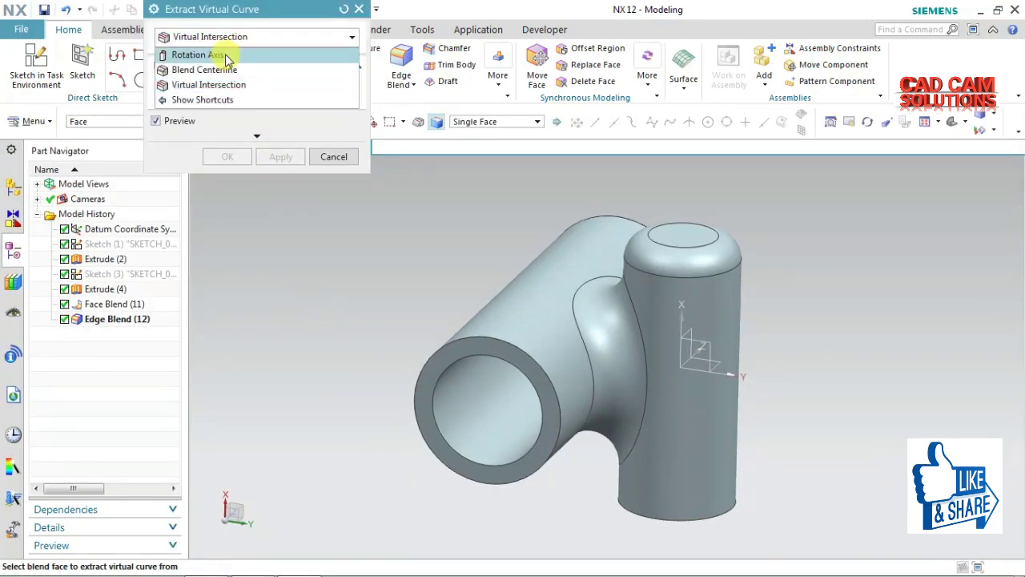
click(229, 56)
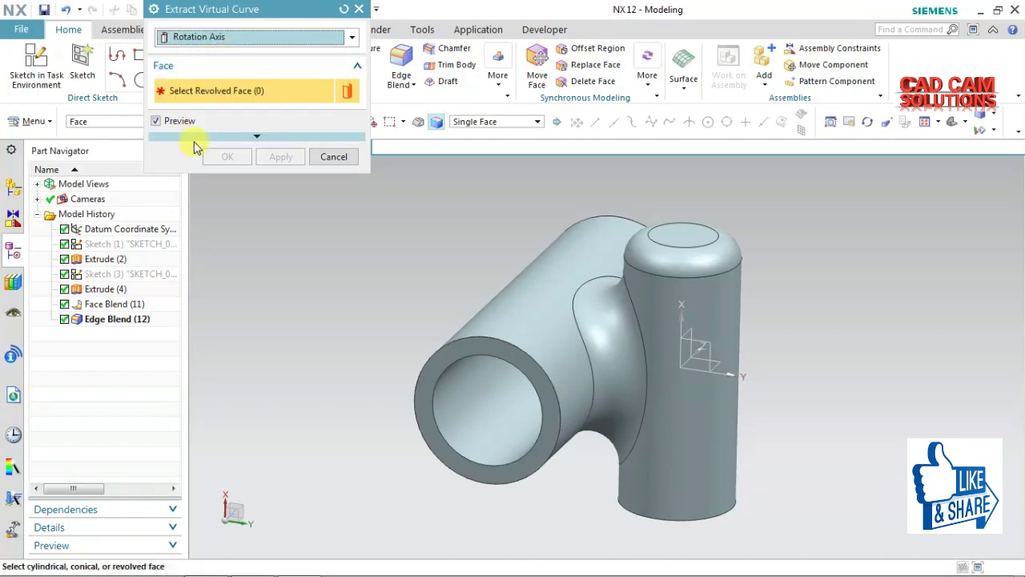
click(458, 425)
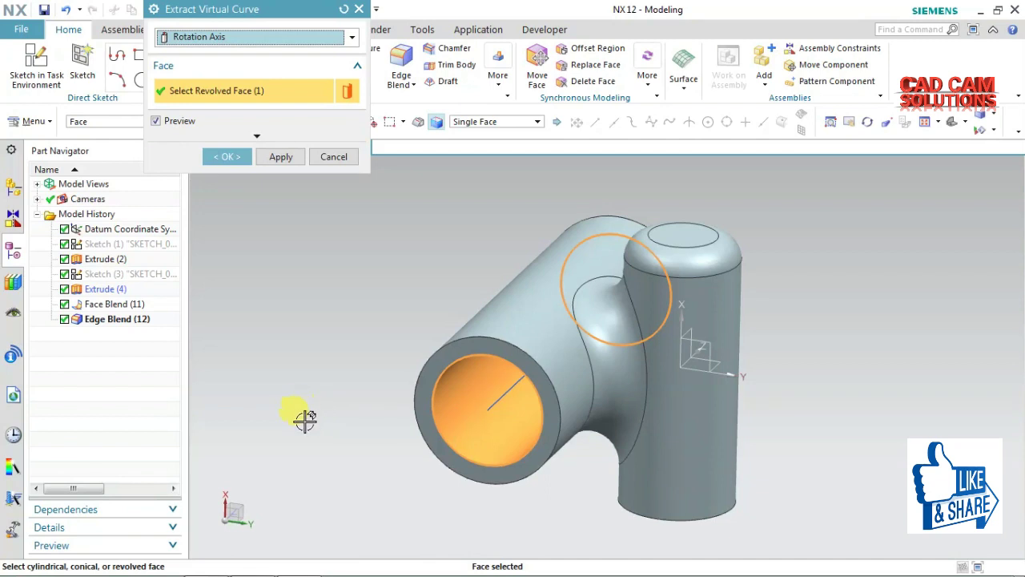
middle_drag(305, 419, 321, 399)
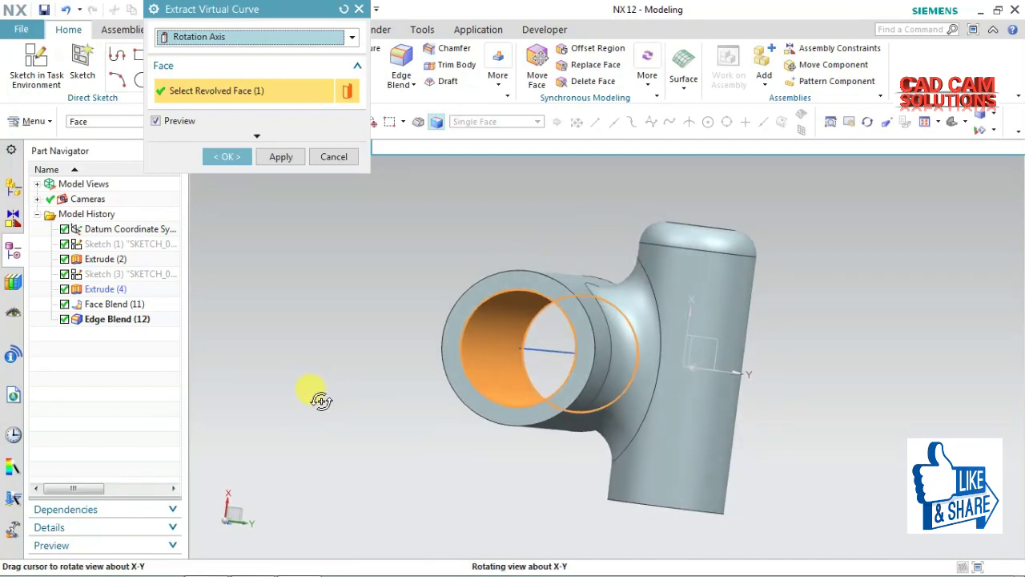
middle_drag(320, 400, 317, 394)
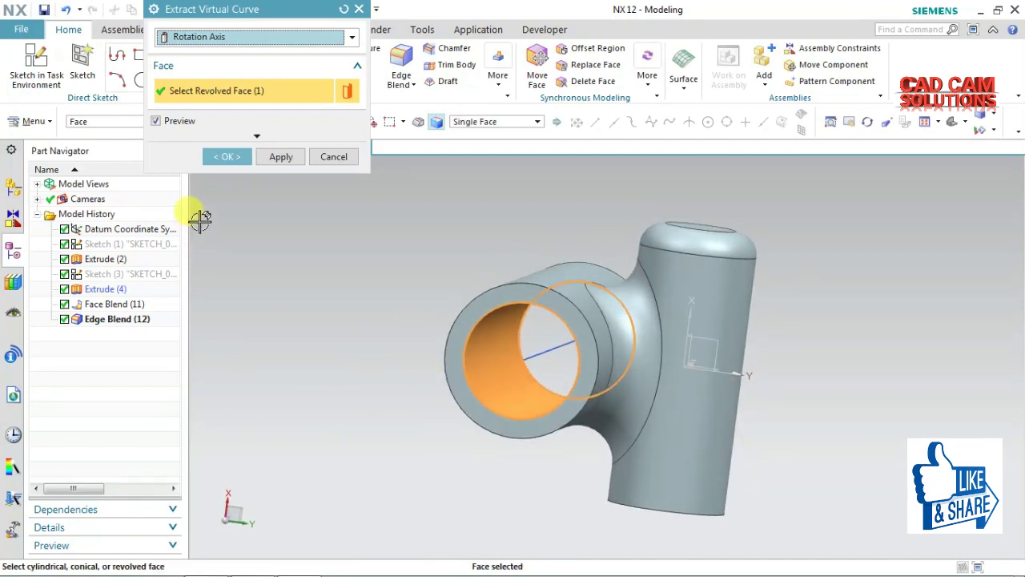
click(226, 159)
mouse_move(320, 368)
middle_down()
mouse_move(338, 359)
mouse_move(320, 359)
middle_up()
mouse_move(321, 399)
middle_down()
mouse_move(322, 360)
mouse_move(339, 341)
middle_up()
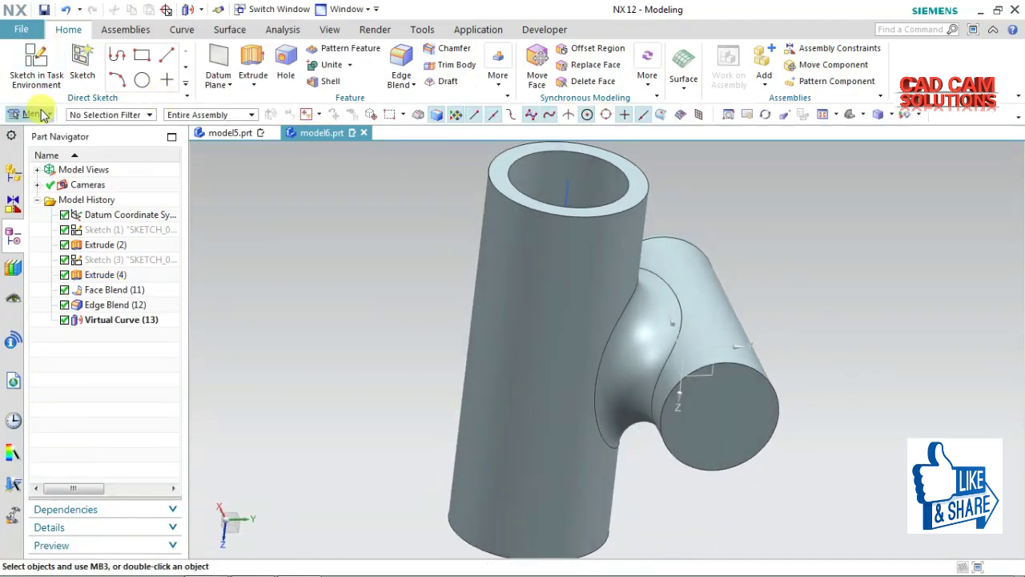
Extract a second Rotation Axis virtual curve from the solid vertical cylinder's curved face
click(36, 114)
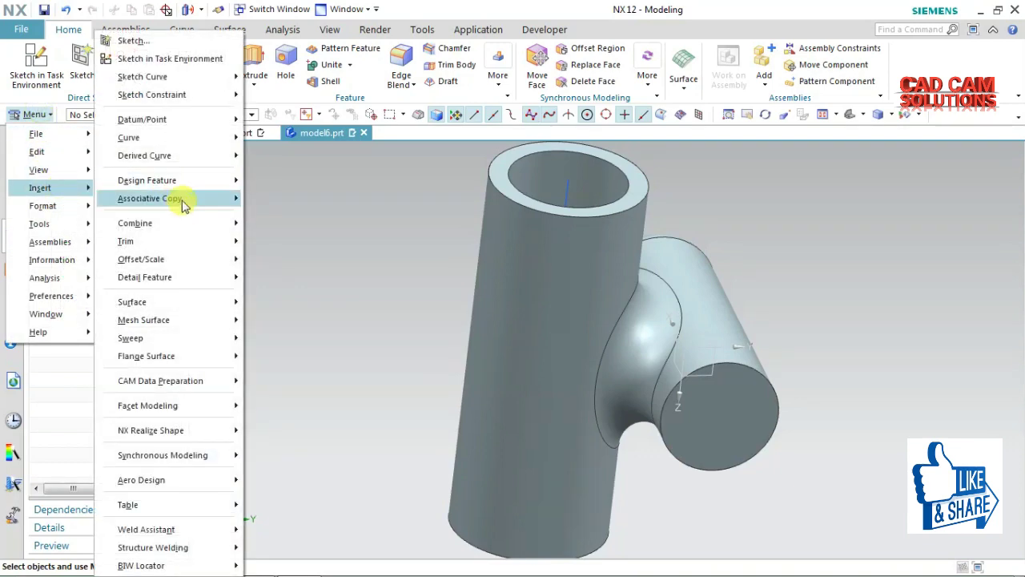
click(317, 481)
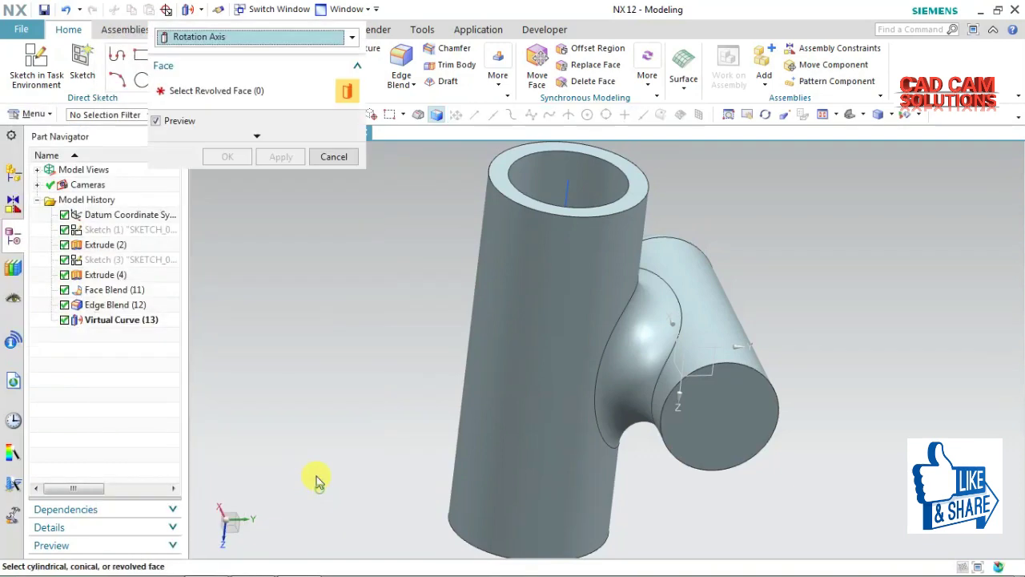
click(717, 305)
middle_drag(856, 381, 812, 361)
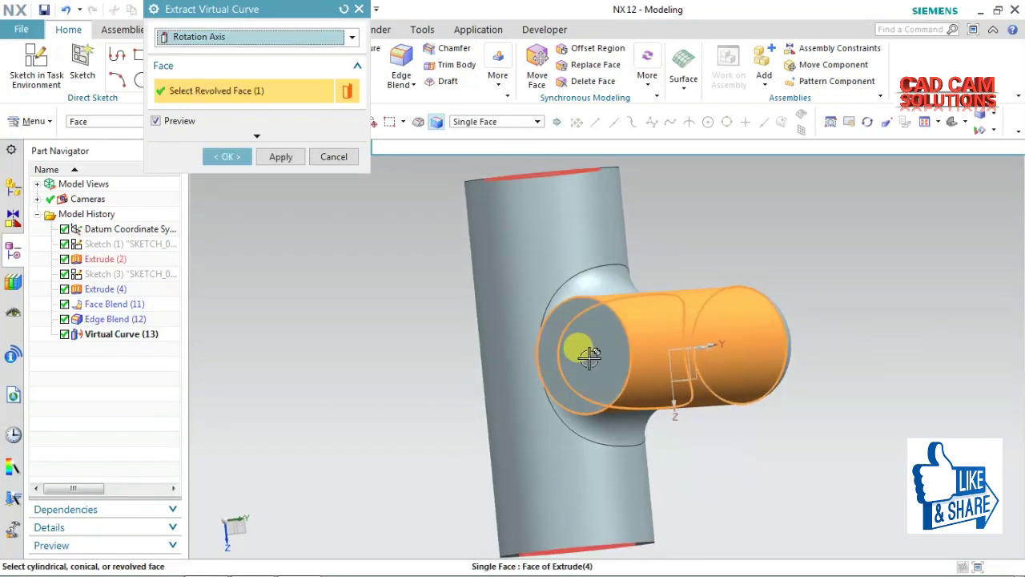
click(228, 157)
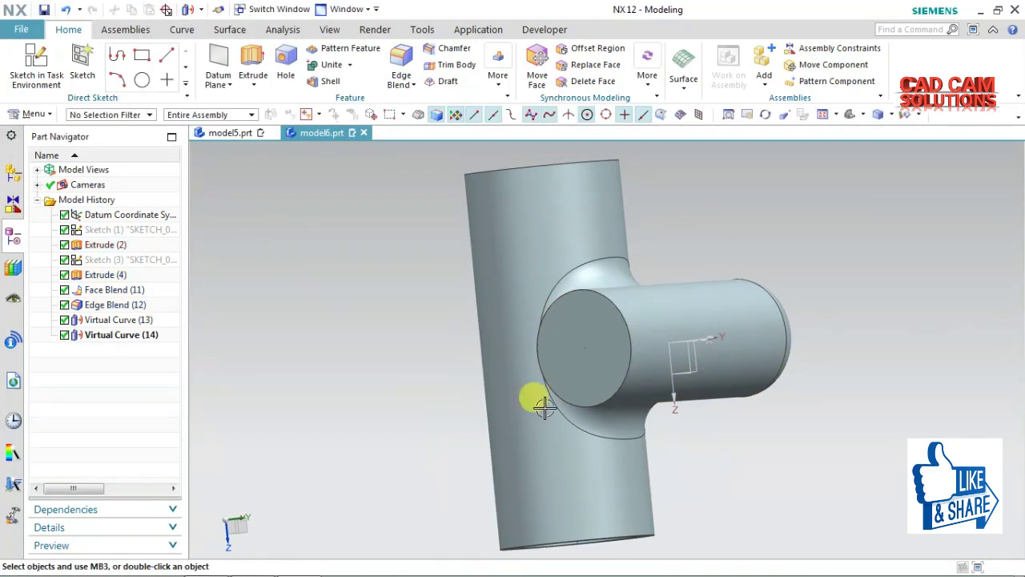
mouse_move(359, 298)
middle_down()
mouse_move(362, 346)
mouse_move(334, 377)
mouse_move(313, 334)
mouse_move(347, 378)
mouse_move(339, 366)
mouse_move(353, 368)
middle_up()
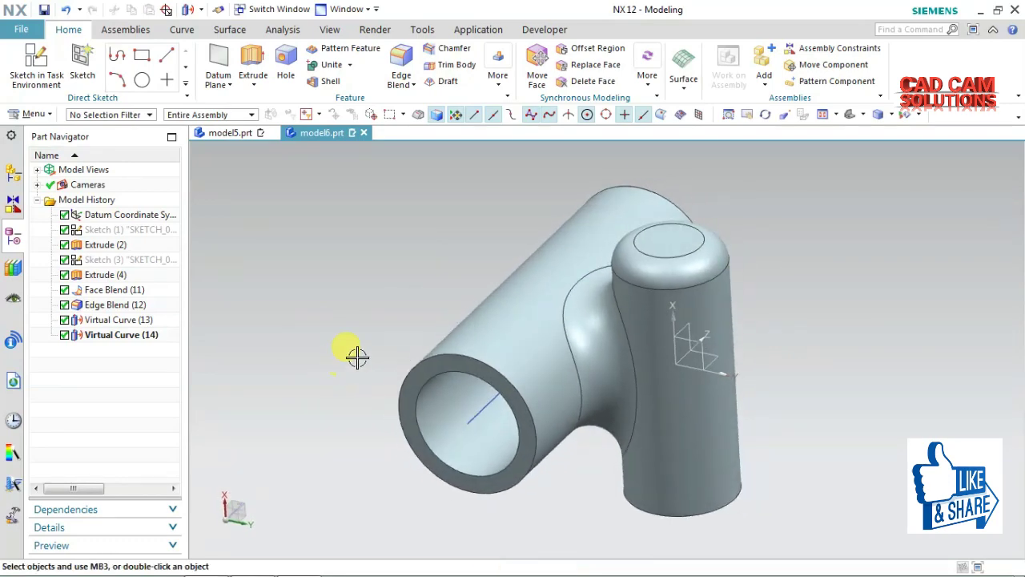
Extract a Blend Centerline virtual curve from the rounded top edge blend
click(44, 116)
mouse_move(40, 188)
mouse_move(145, 156)
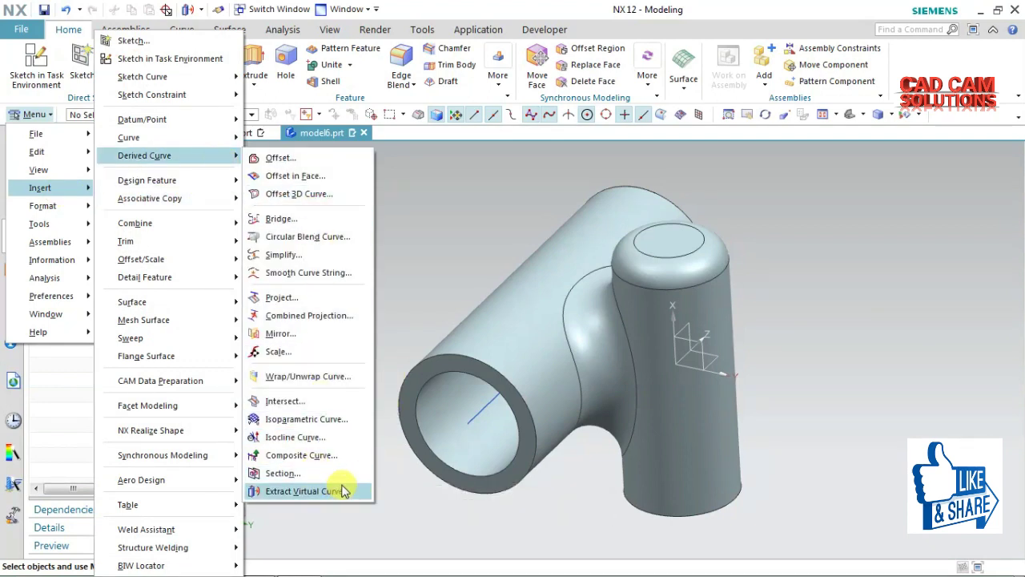
click(321, 486)
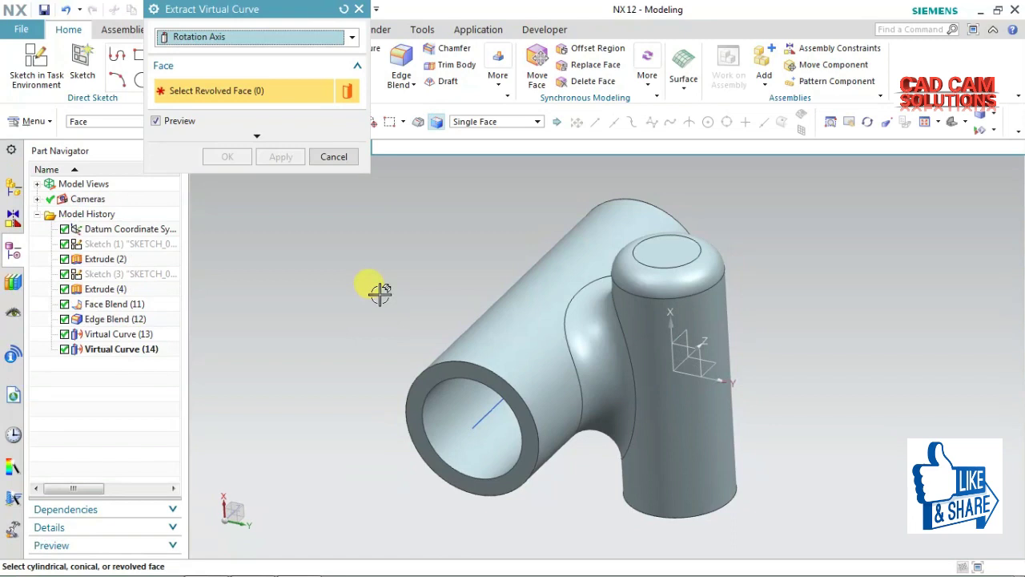
click(316, 36)
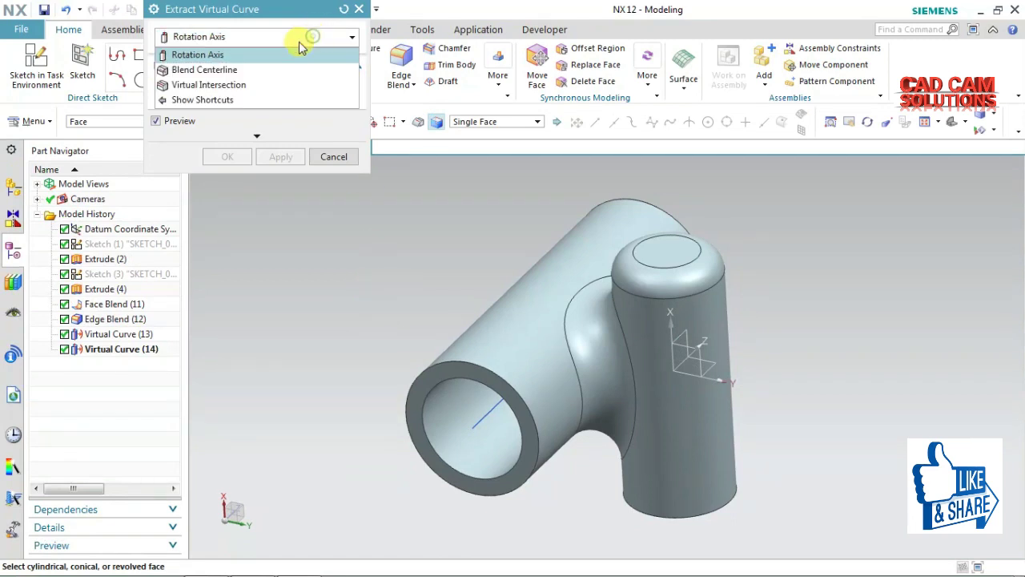
click(249, 71)
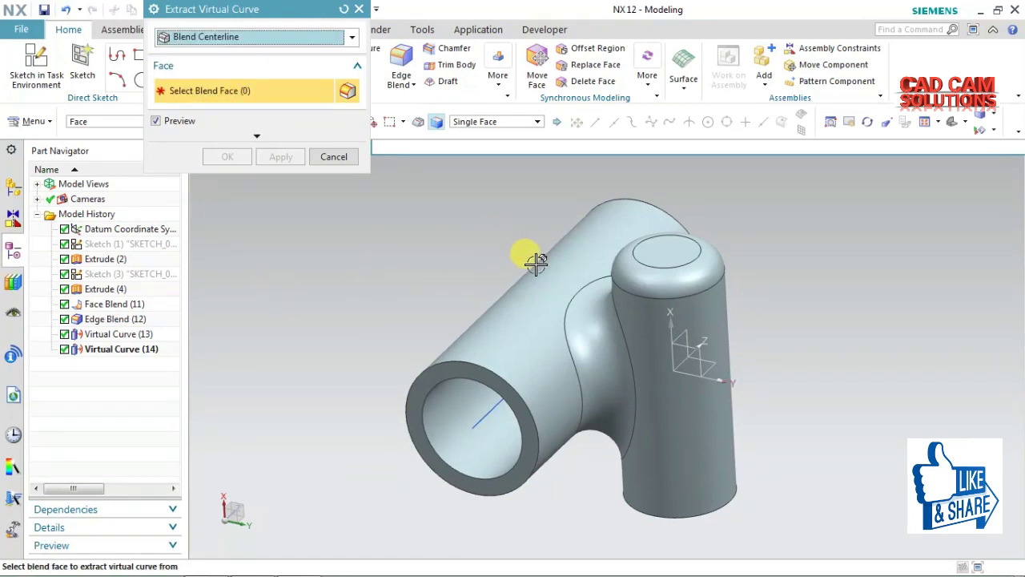
click(711, 276)
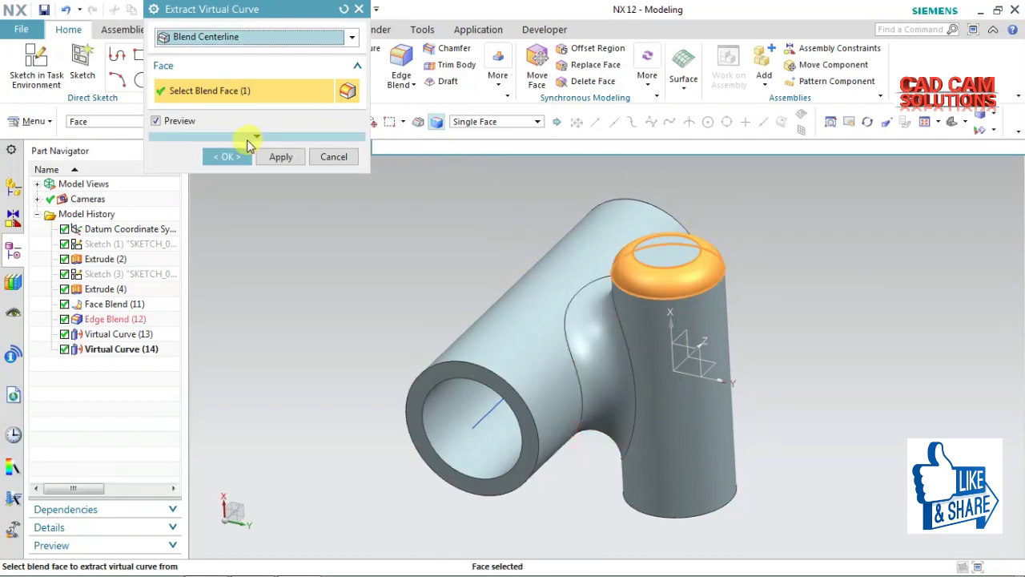
click(282, 156)
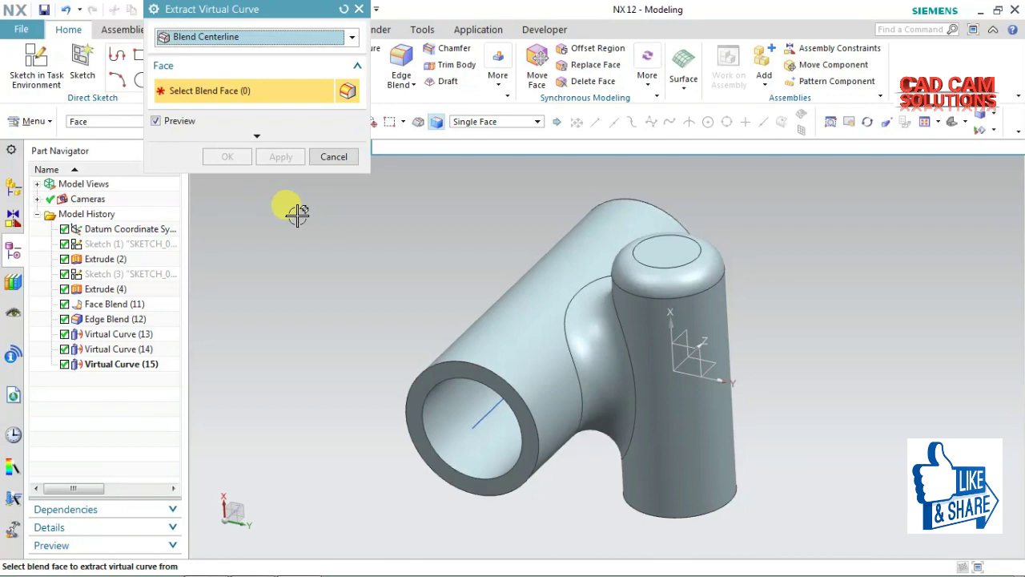
Extract a second blend centerline from the face blend joining the two tubes
click(607, 364)
mouse_move(333, 307)
middle_down()
mouse_move(376, 316)
mouse_move(361, 281)
mouse_move(326, 297)
middle_up()
click(277, 157)
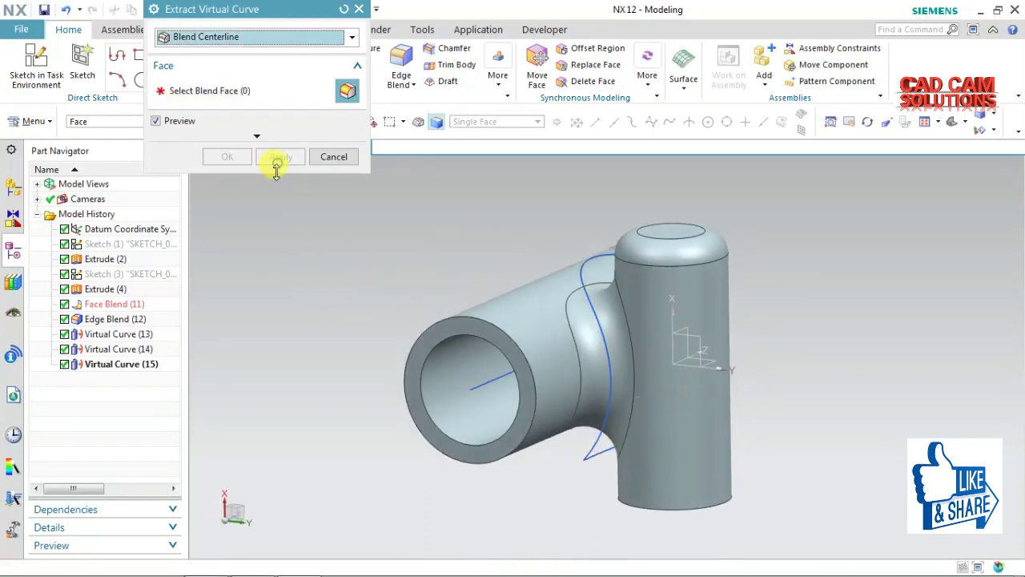
mouse_move(275, 291)
middle_down()
mouse_move(336, 283)
mouse_move(334, 310)
mouse_move(419, 400)
mouse_move(480, 352)
mouse_move(426, 327)
mouse_move(396, 325)
mouse_move(377, 337)
mouse_move(369, 243)
mouse_move(338, 187)
mouse_move(270, 217)
mouse_move(276, 204)
middle_up()
click(259, 39)
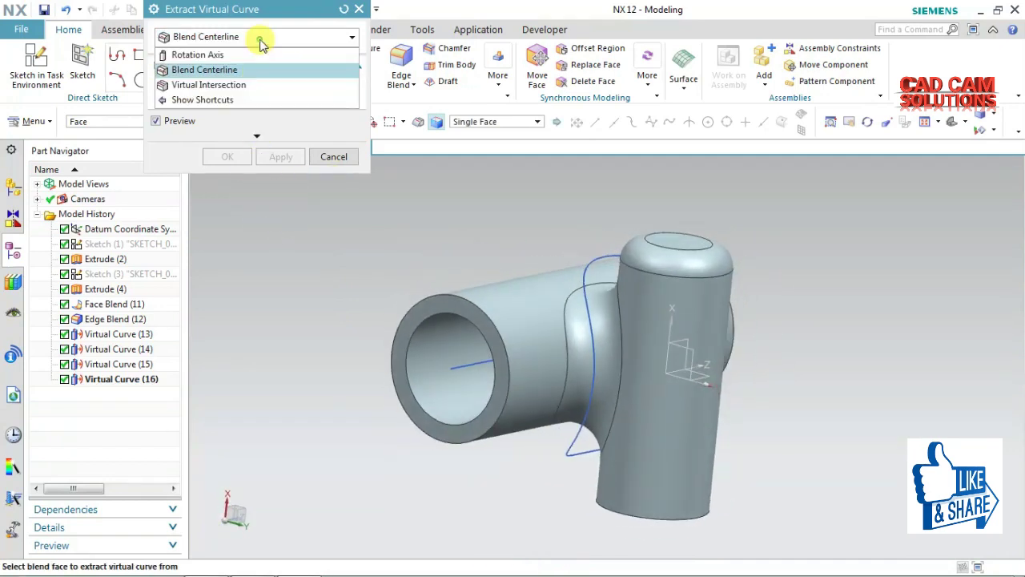
Extract a Virtual Intersection curve from the top edge blend face and review the result
click(240, 85)
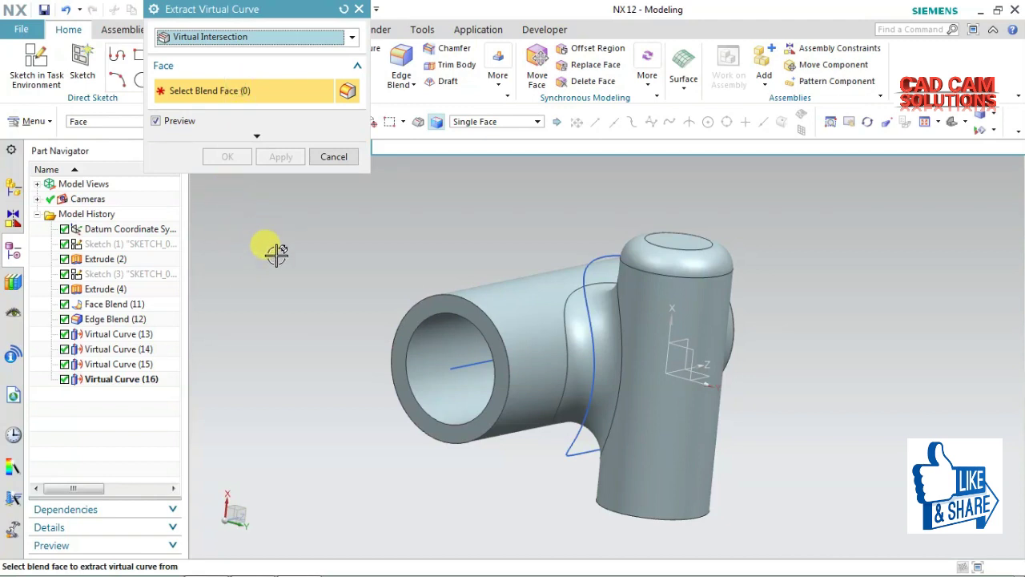
click(624, 231)
mouse_move(478, 210)
middle_down()
mouse_move(455, 237)
mouse_move(460, 222)
middle_up()
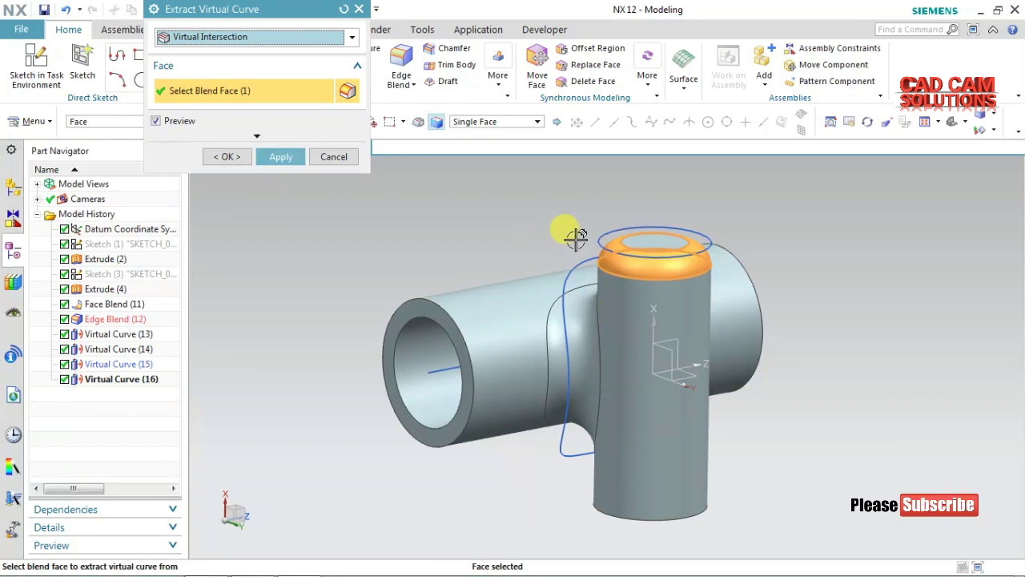
click(212, 156)
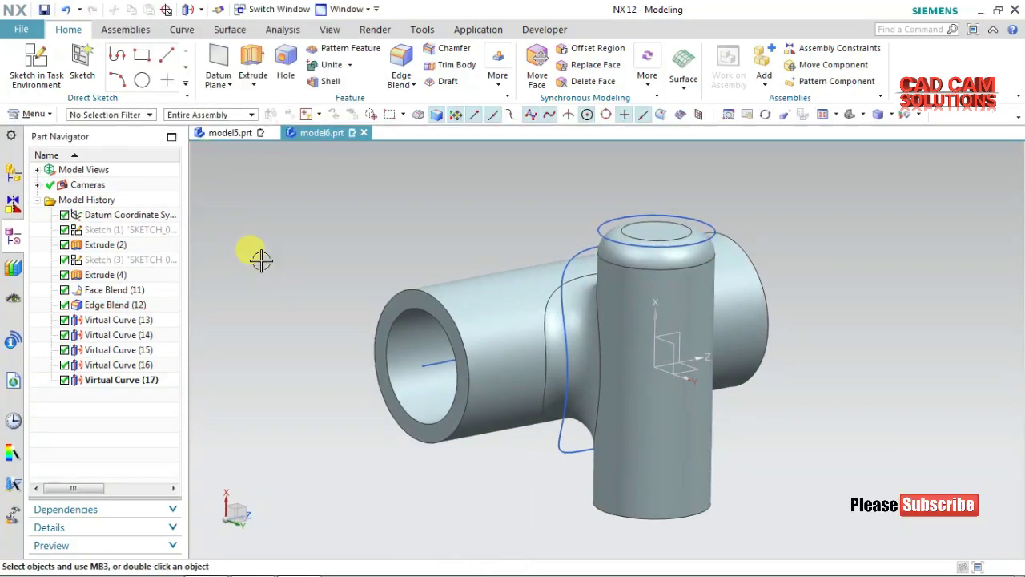
mouse_move(280, 267)
middle_down()
mouse_move(256, 281)
mouse_move(284, 265)
mouse_move(286, 275)
middle_up()
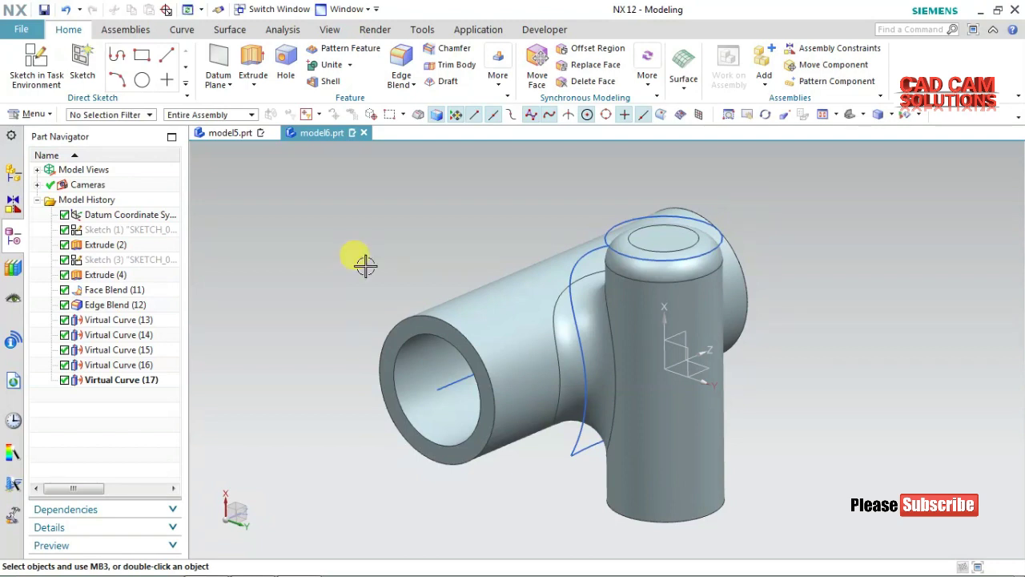
click(34, 113)
mouse_move(40, 188)
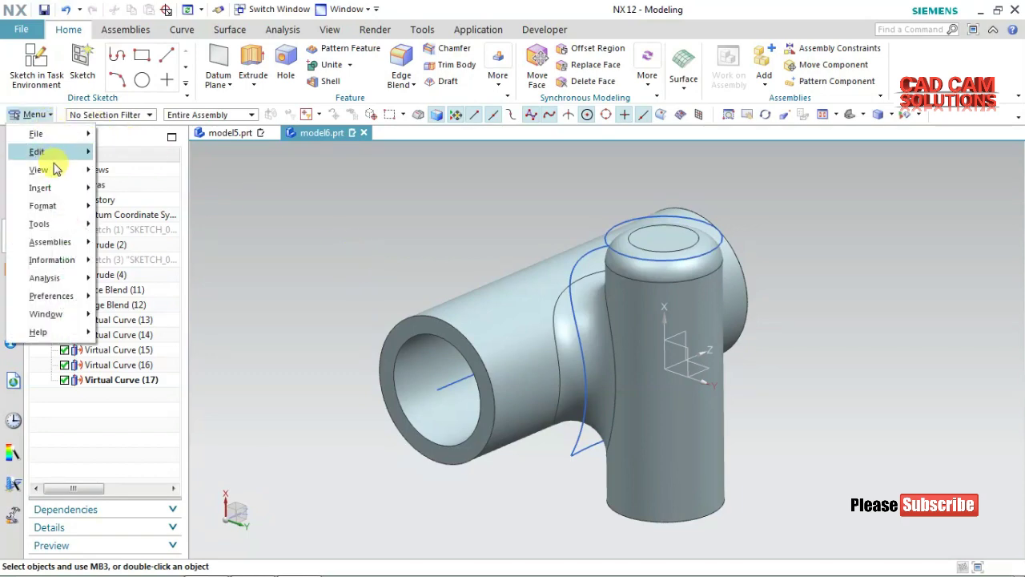
mouse_move(144, 156)
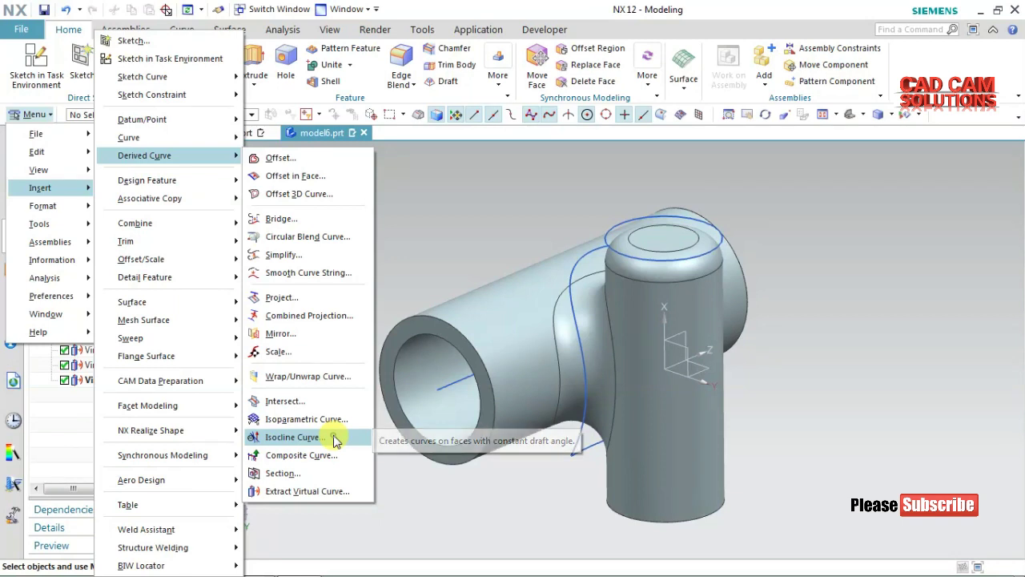
Select the five tee faces for an Isocline Curve with the Y axis as reference direction
click(335, 437)
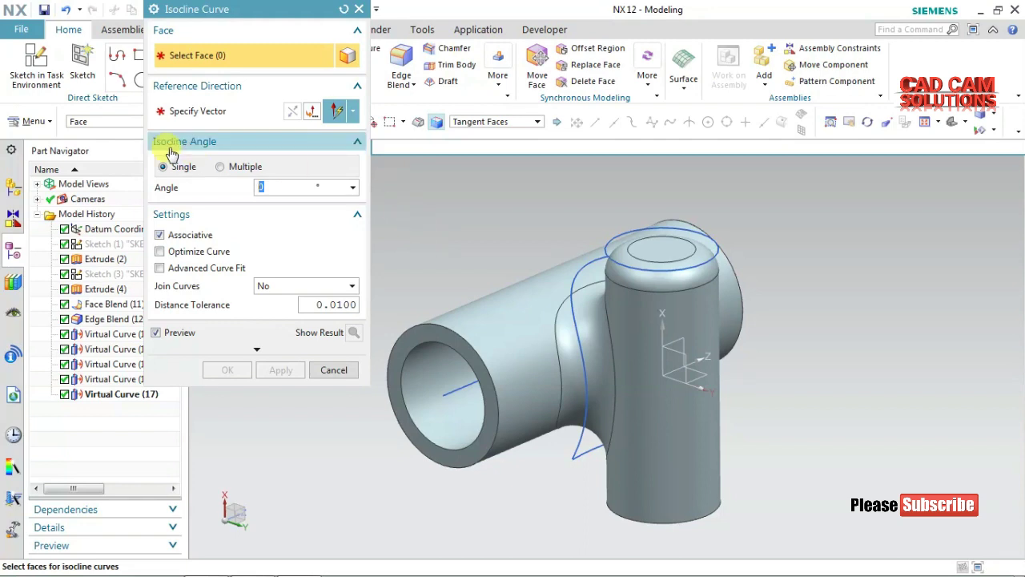
click(36, 121)
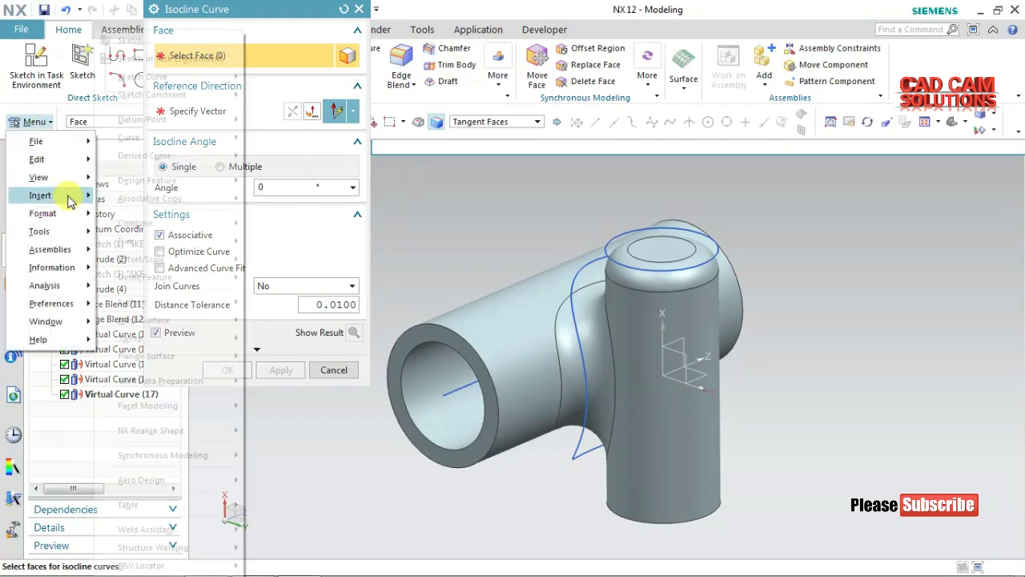
mouse_move(144, 156)
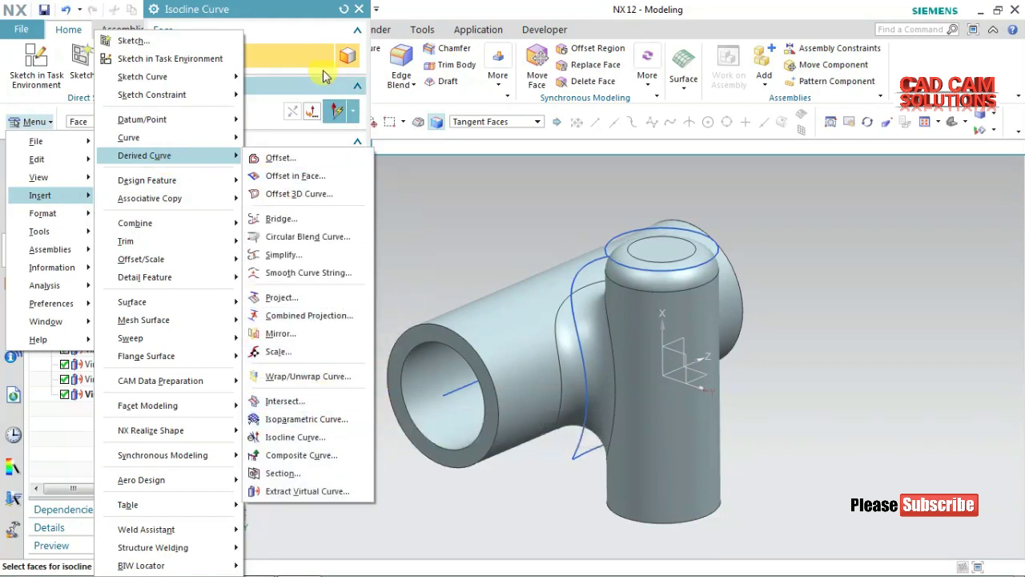
click(298, 14)
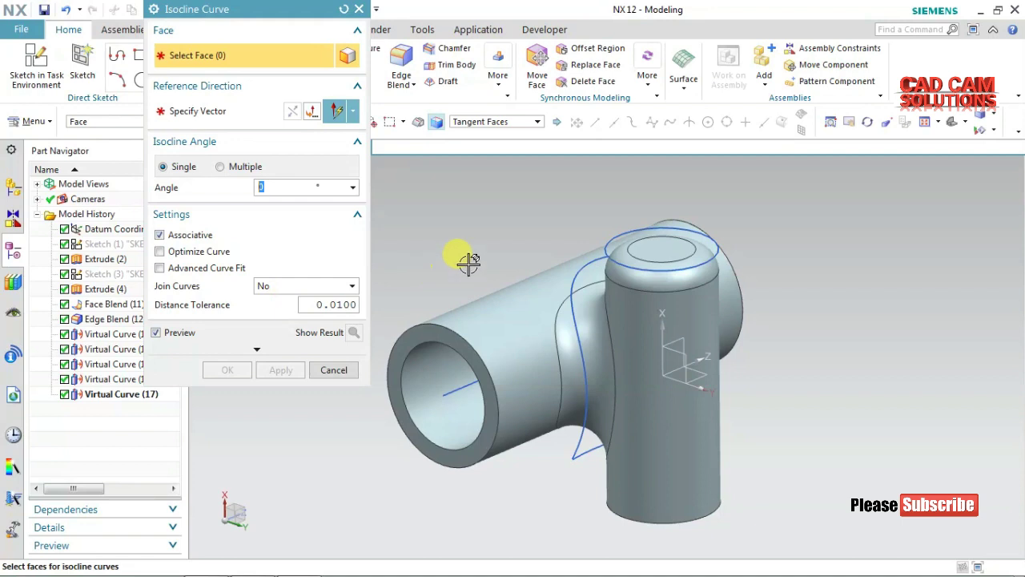
click(520, 321)
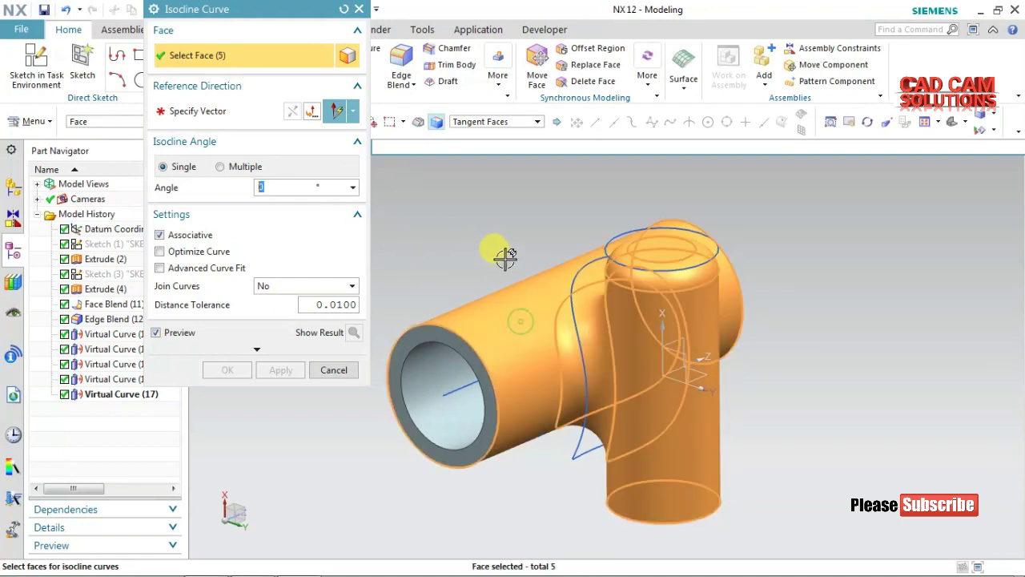
click(229, 116)
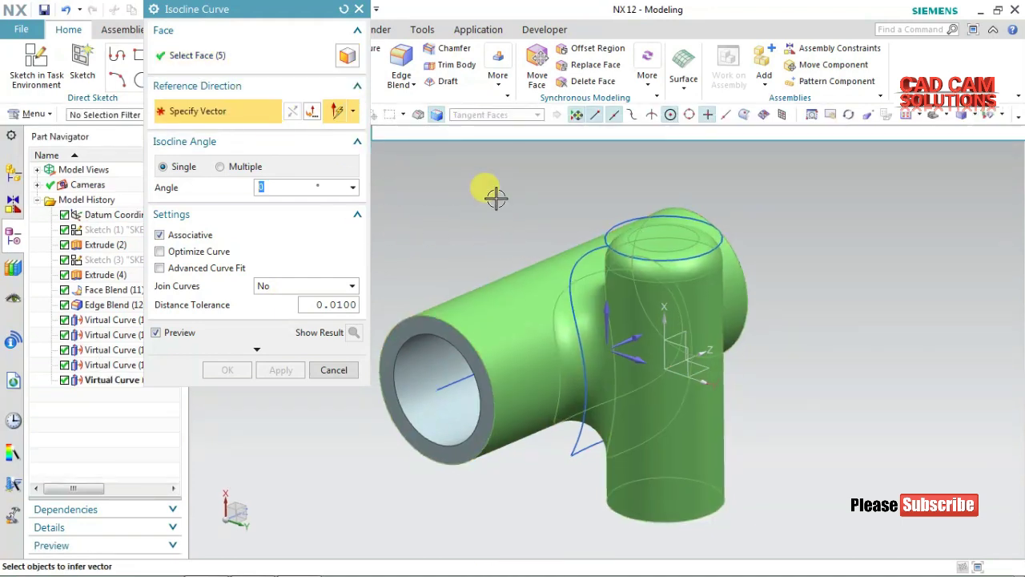
click(633, 357)
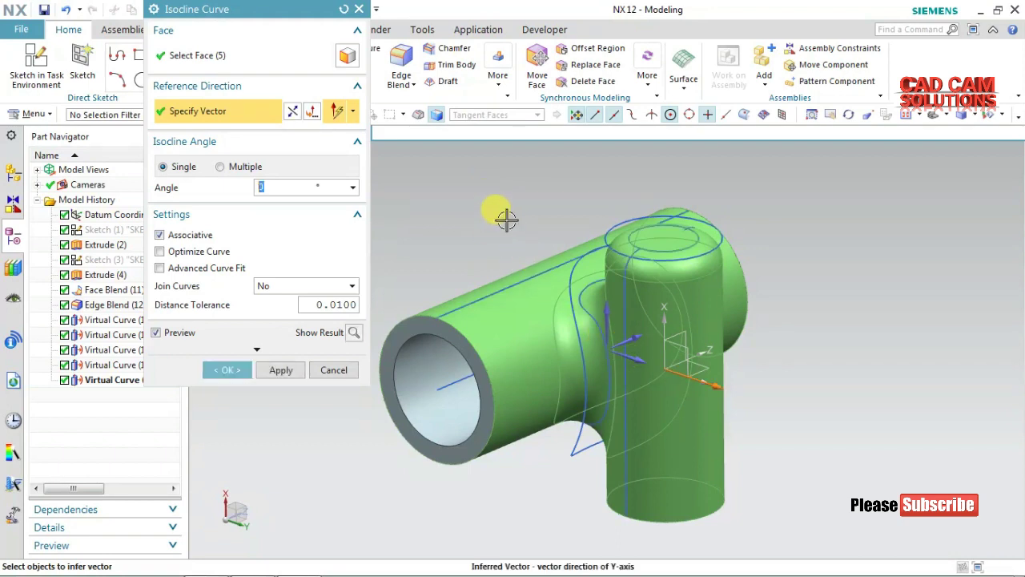
click(229, 168)
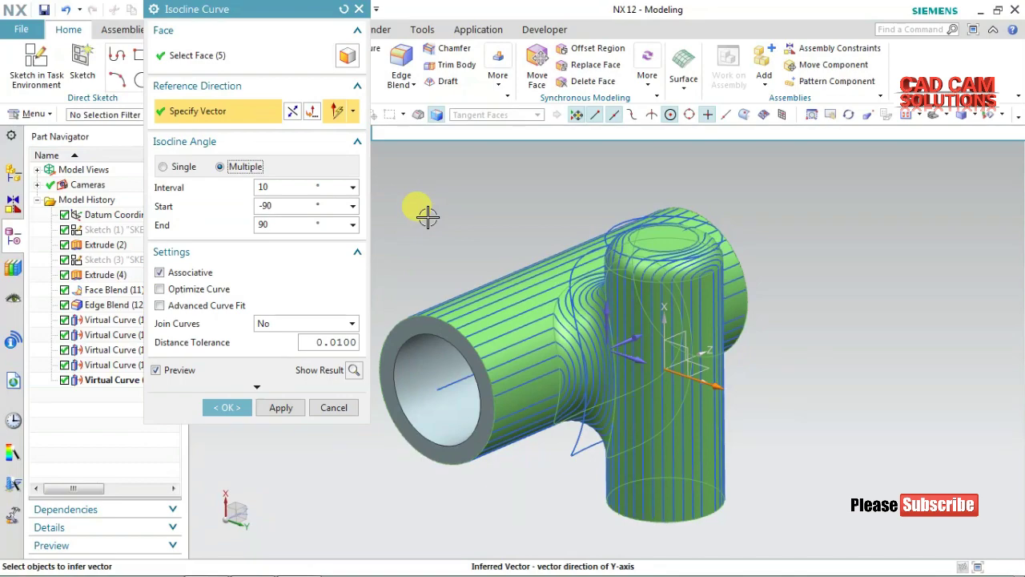
Create isocline curves across the tee at 10° intervals from -90° to 90°
mouse_move(446, 218)
middle_down()
mouse_move(465, 278)
mouse_move(446, 211)
mouse_move(446, 225)
middle_up()
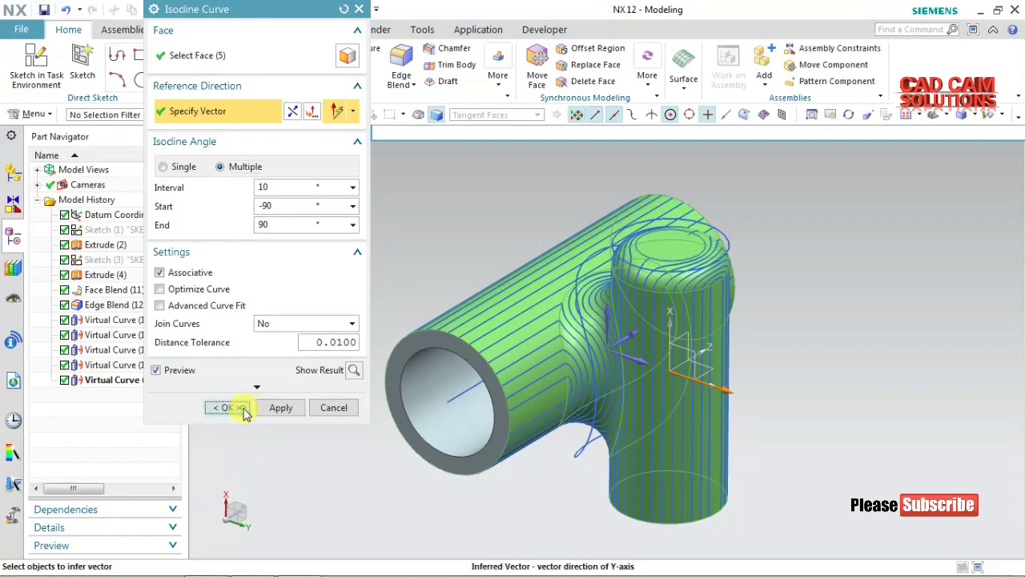
click(243, 409)
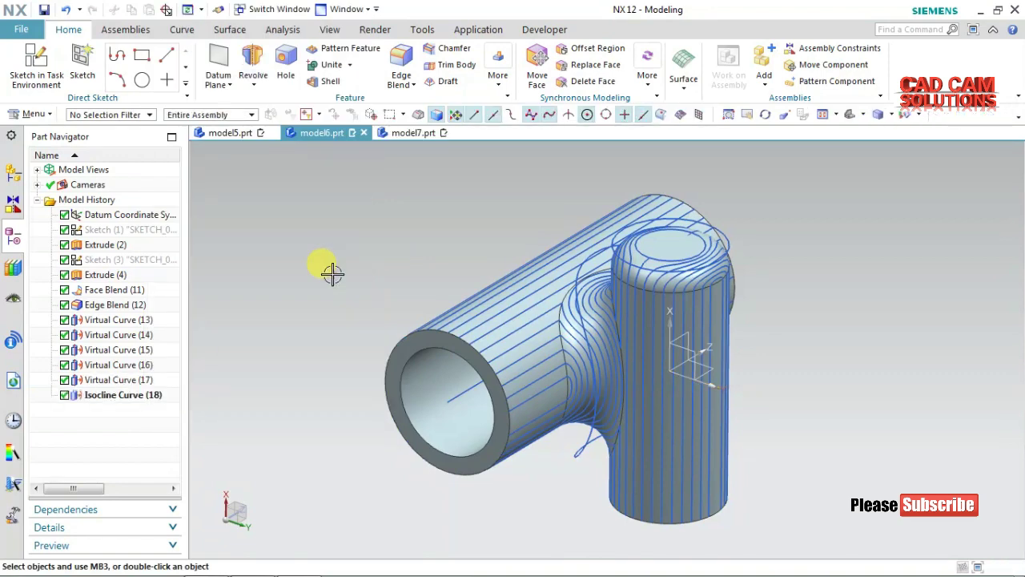
In model7.prt, start a single isocline on the sphere face with Z as reference direction
click(404, 132)
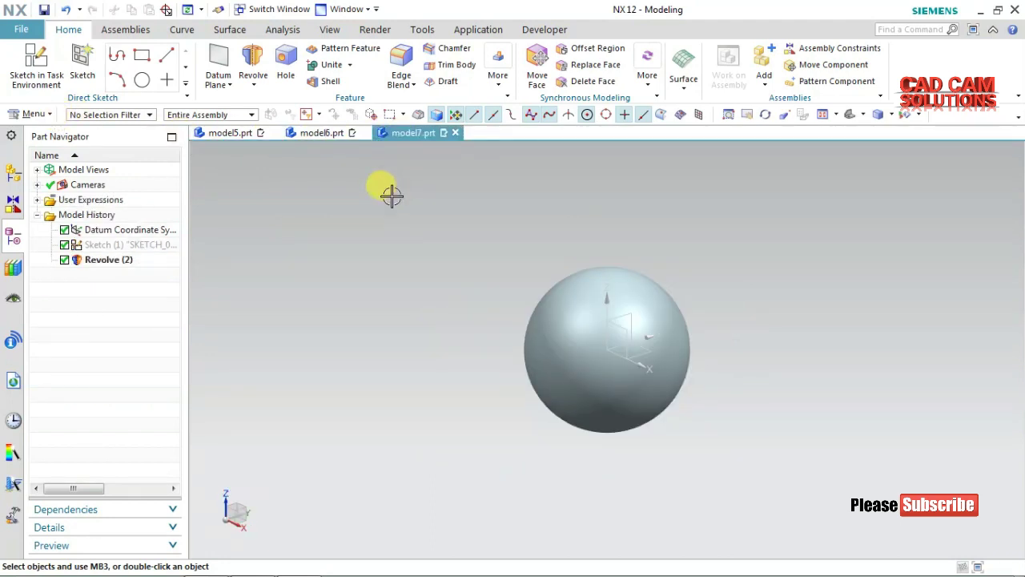
click(32, 115)
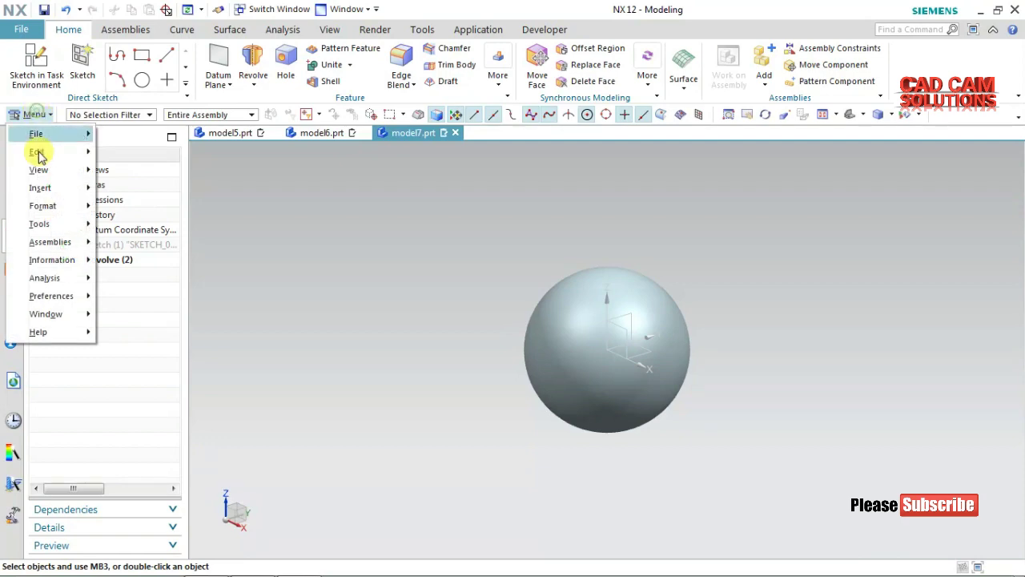
mouse_move(144, 156)
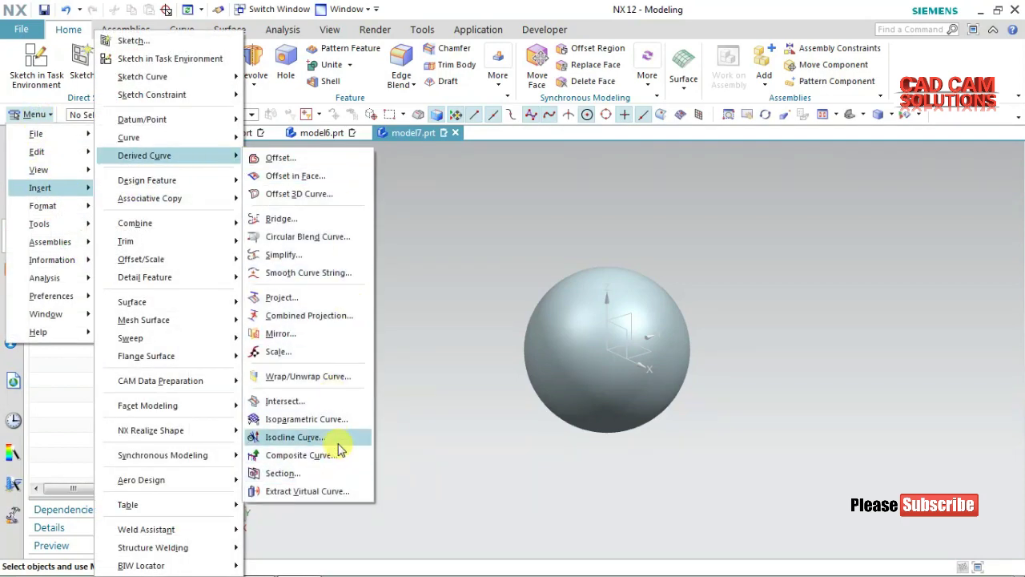
click(338, 442)
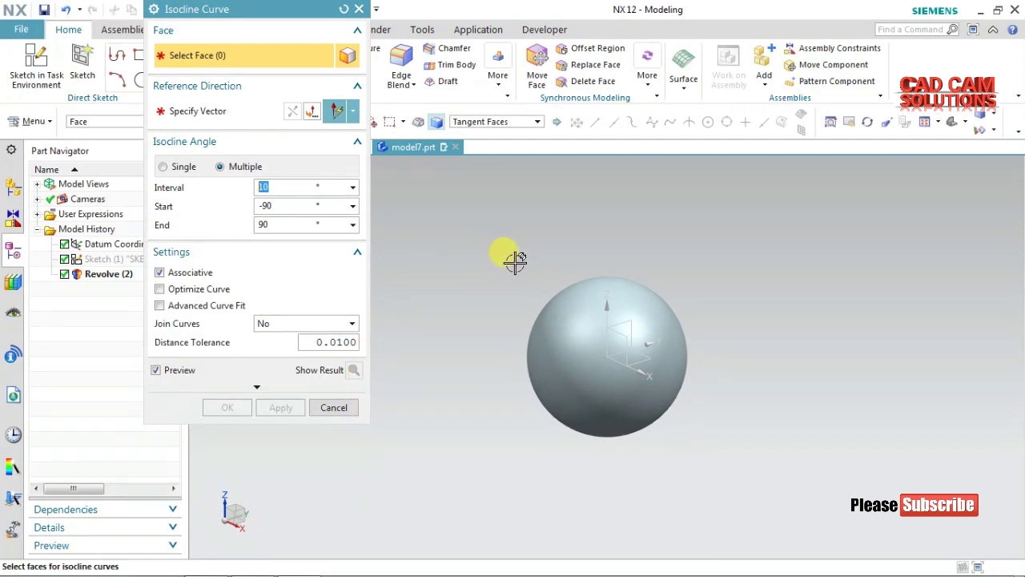
click(163, 166)
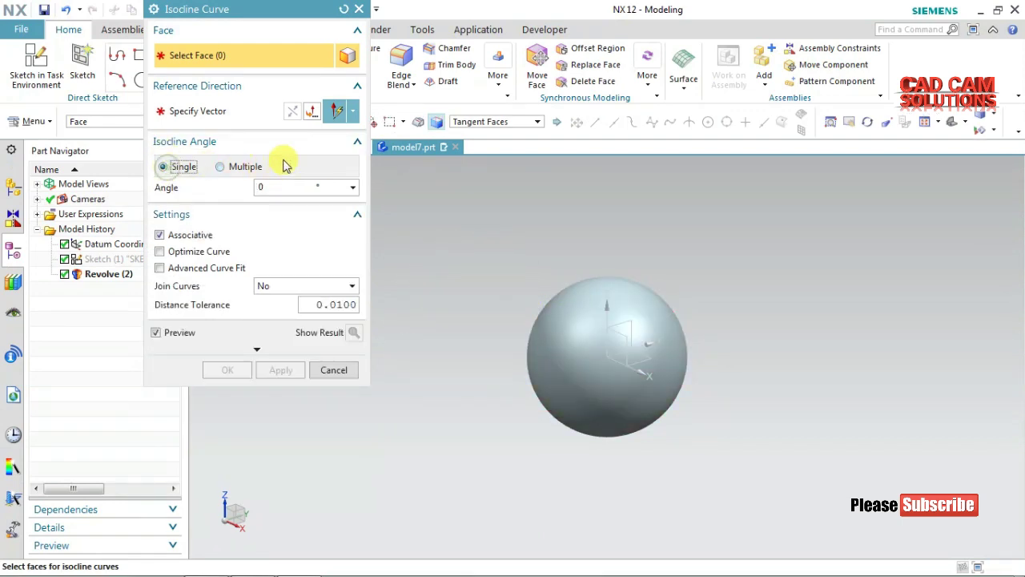
click(548, 320)
click(220, 112)
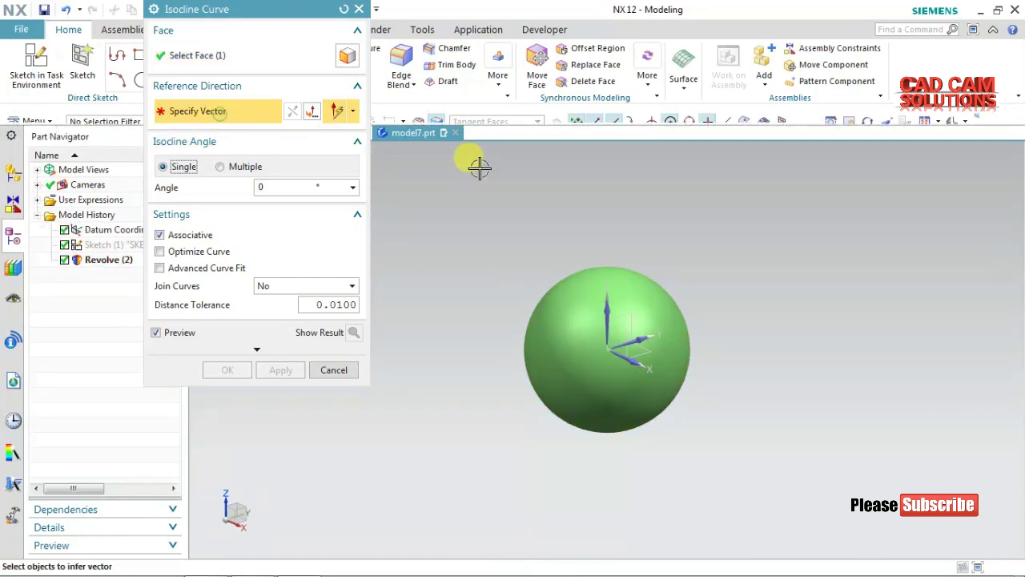
click(605, 306)
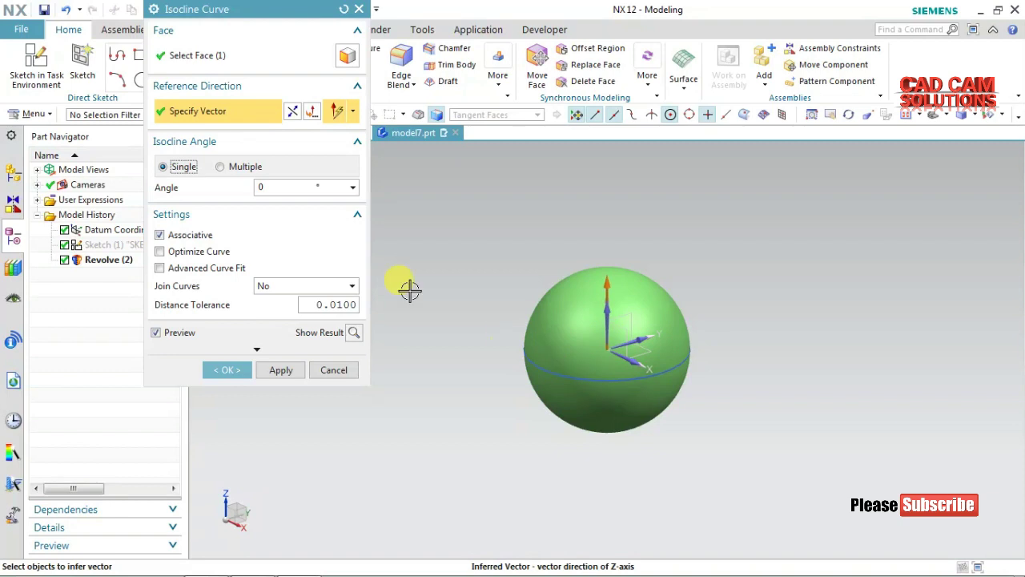
Preview the isocline at 30°, then change the angle to 45° and preview again
double_click(292, 189)
text(30)
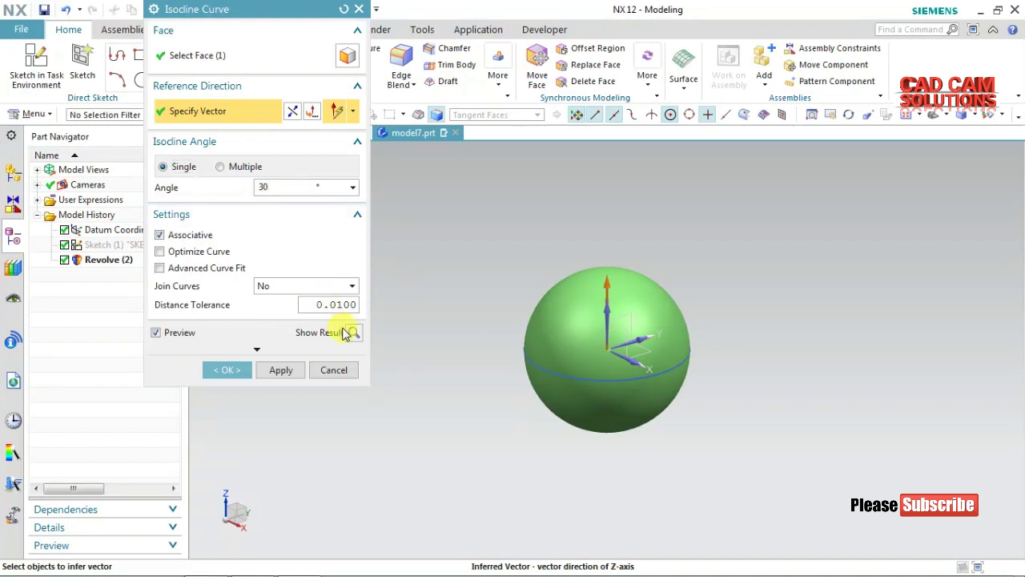
click(353, 333)
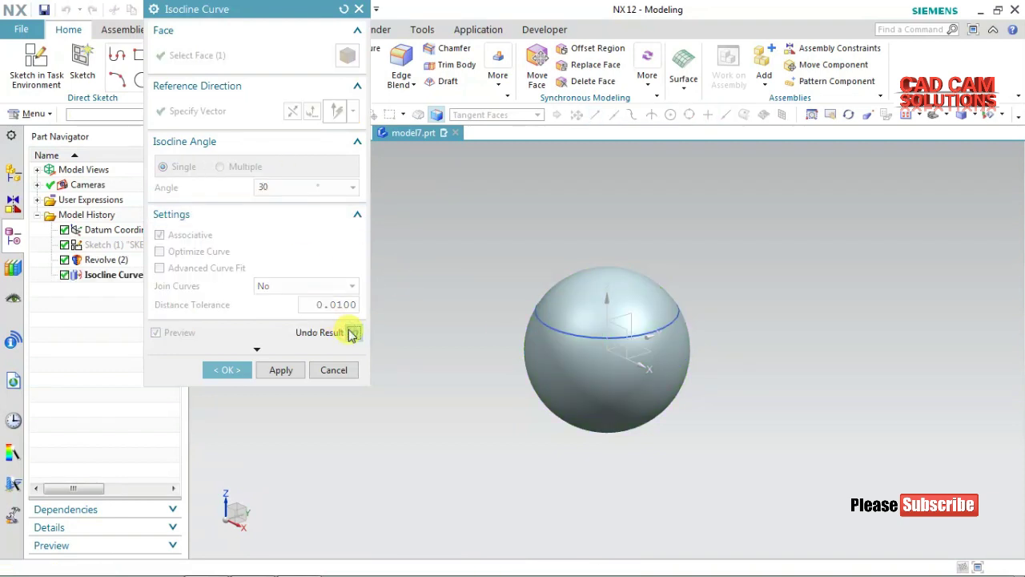
click(352, 333)
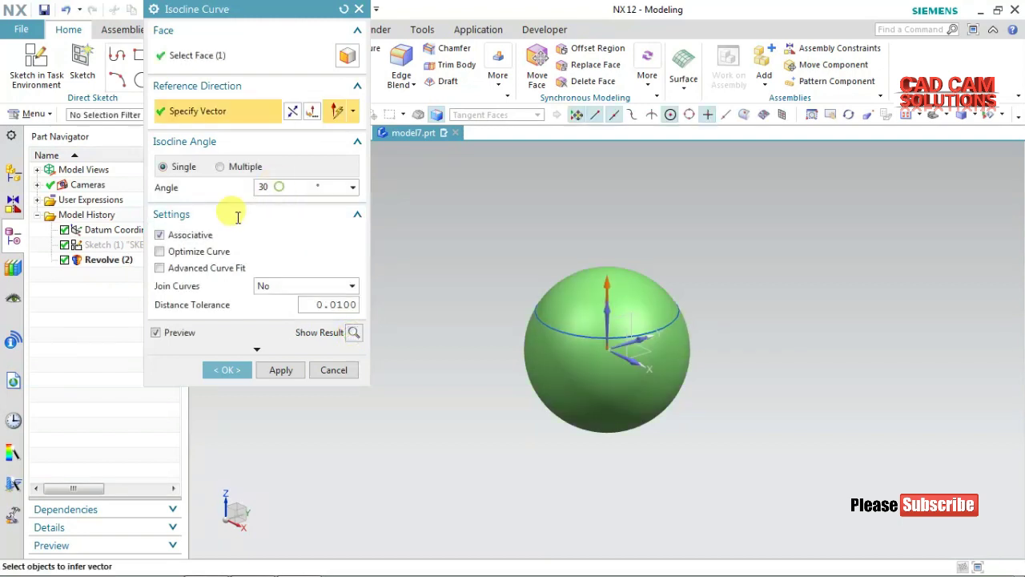
click(353, 333)
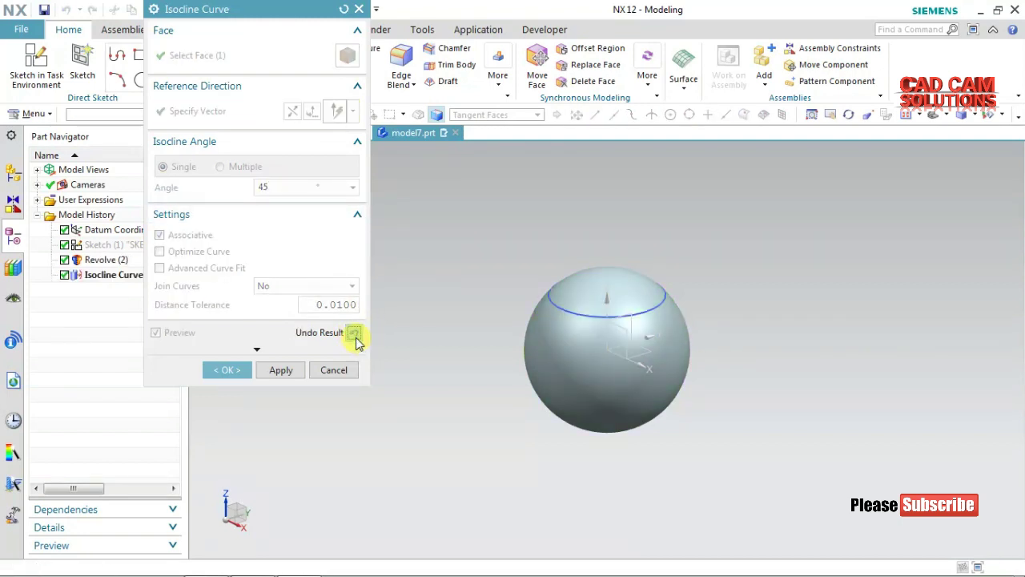
click(355, 335)
click(221, 167)
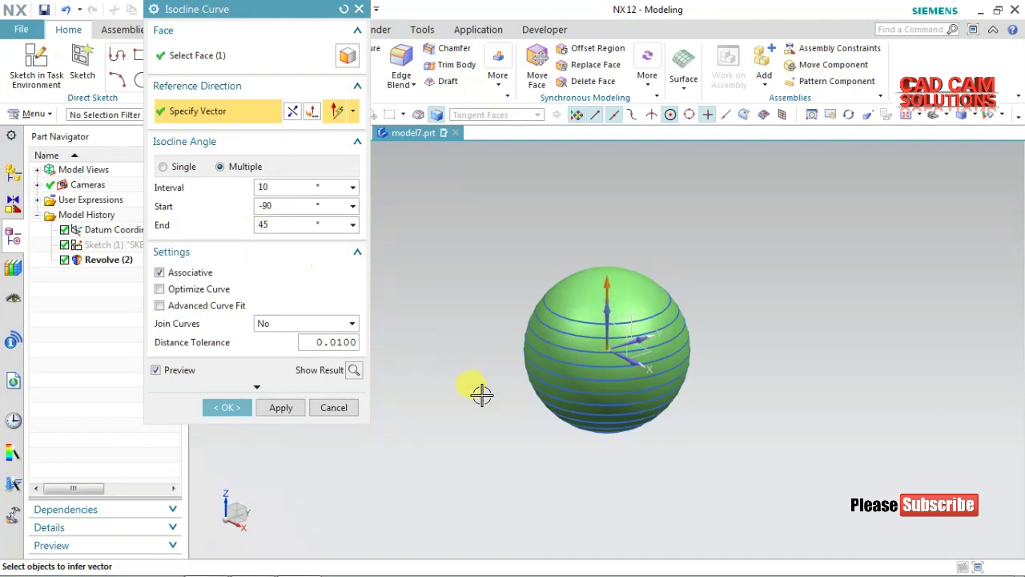
Commit sphere isoclines every 10° from -90° to 45° and orbit to inspect them
mouse_move(758, 437)
middle_down()
mouse_move(755, 388)
mouse_move(748, 412)
middle_up()
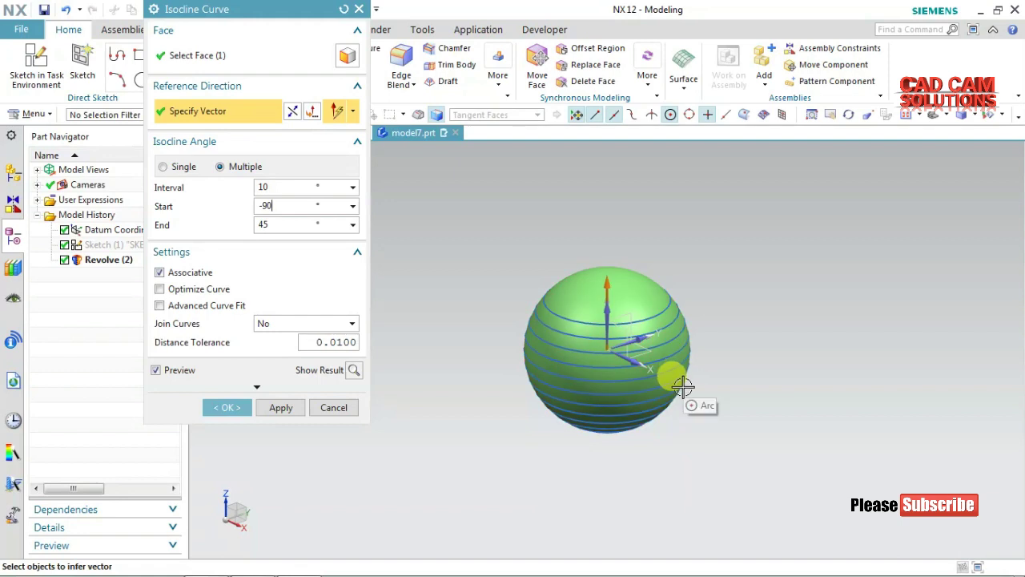
click(227, 407)
mouse_move(390, 357)
middle_down()
mouse_move(365, 358)
mouse_move(419, 355)
middle_up()
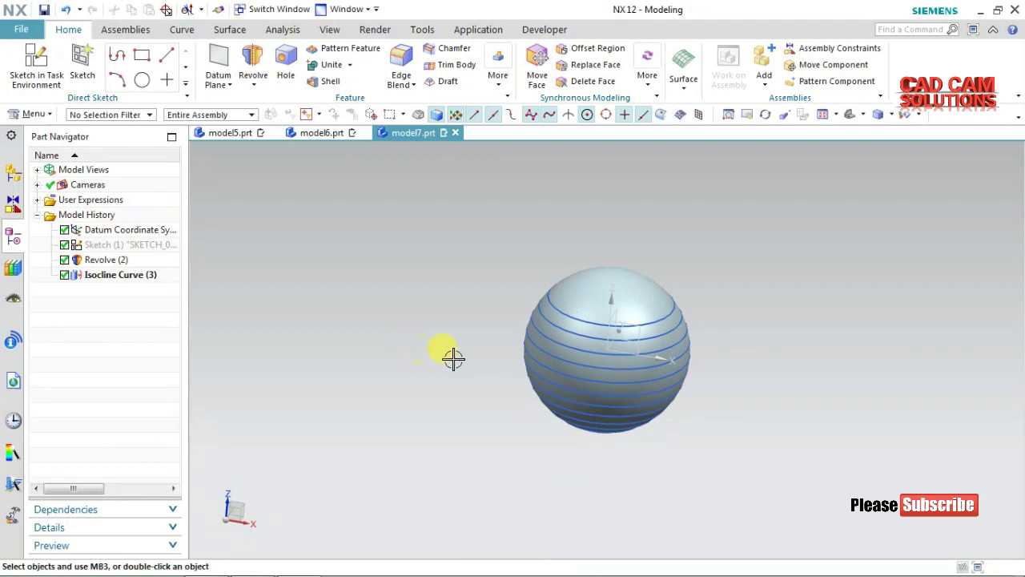
scroll(453, 357, down, 1)
scroll(454, 344, down, 1)
middle_drag(454, 344, 445, 340)
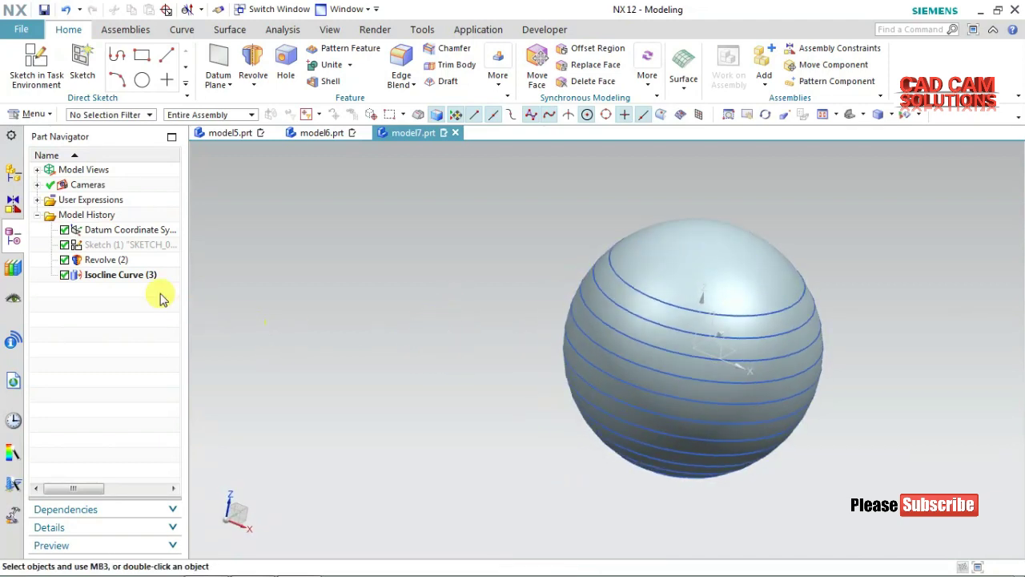
click(321, 132)
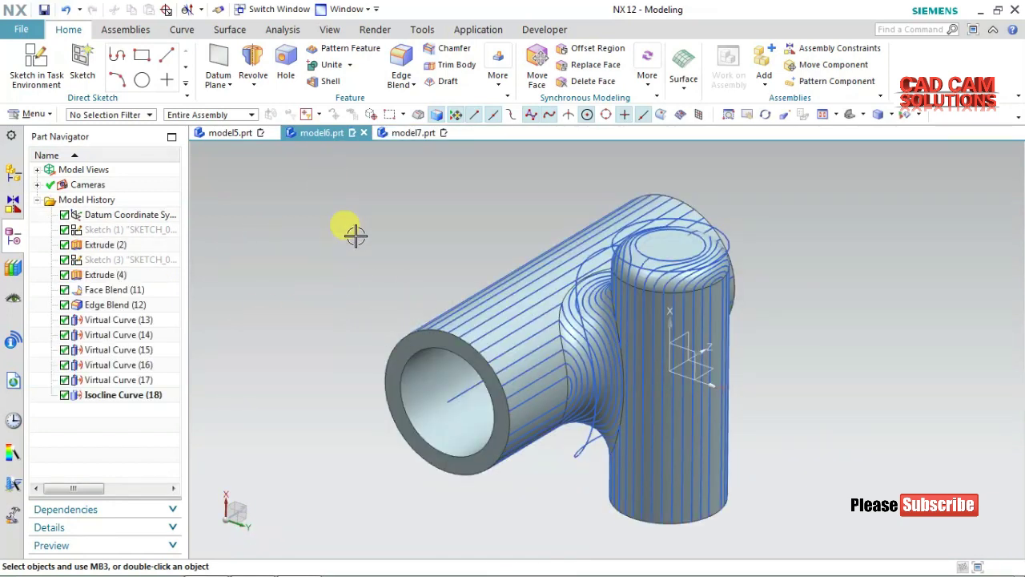
click(399, 134)
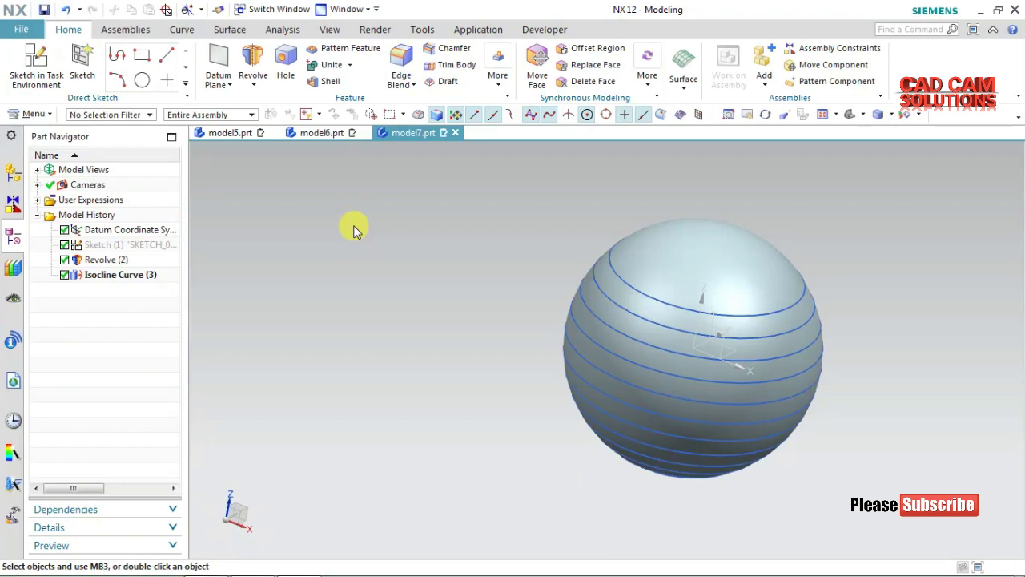
click(182, 30)
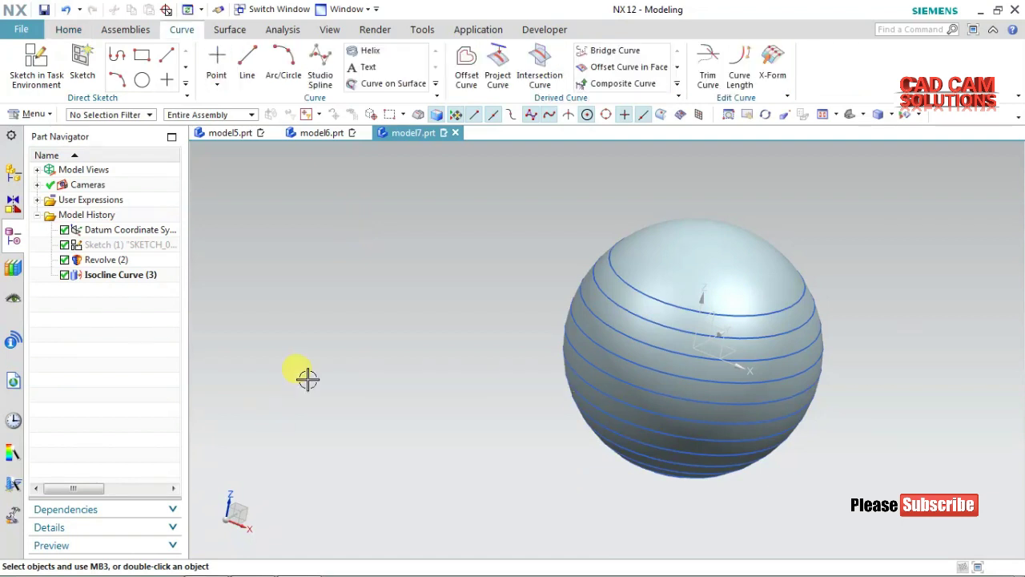
Switch to the model5.prt helix-and-spline part and start a Circular Blend Curve
click(230, 133)
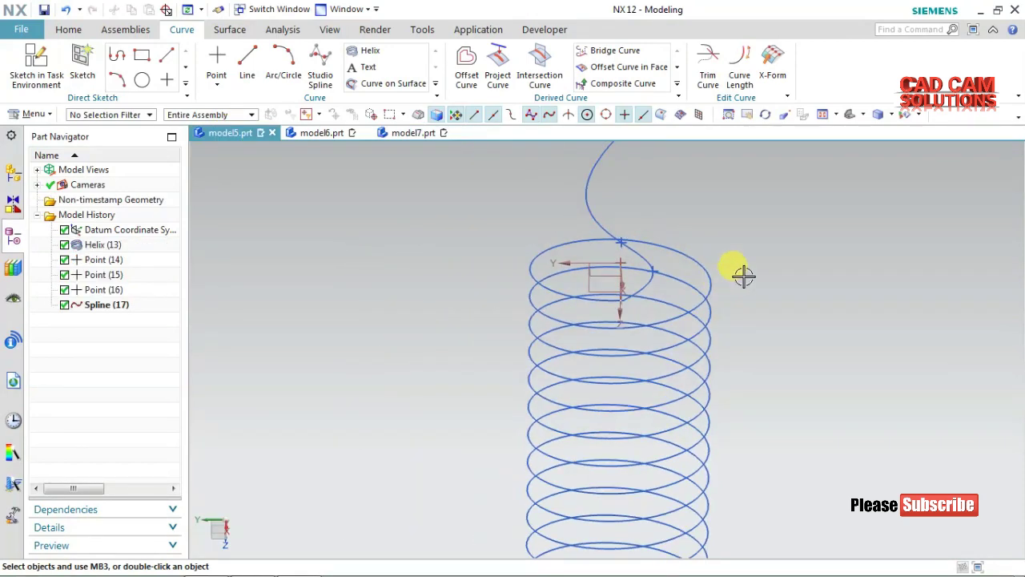
middle_drag(740, 282, 754, 272)
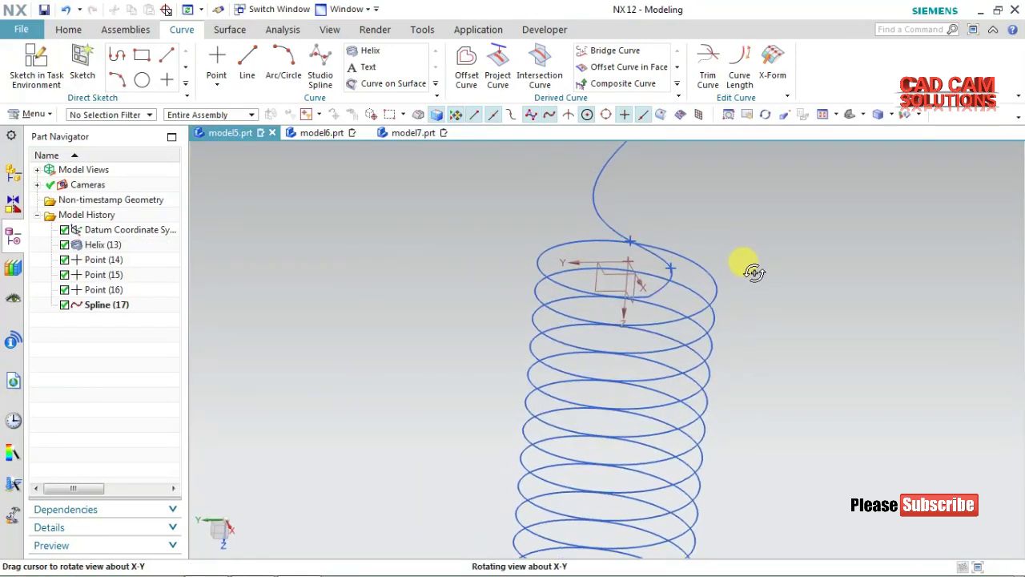
middle_drag(754, 273, 754, 271)
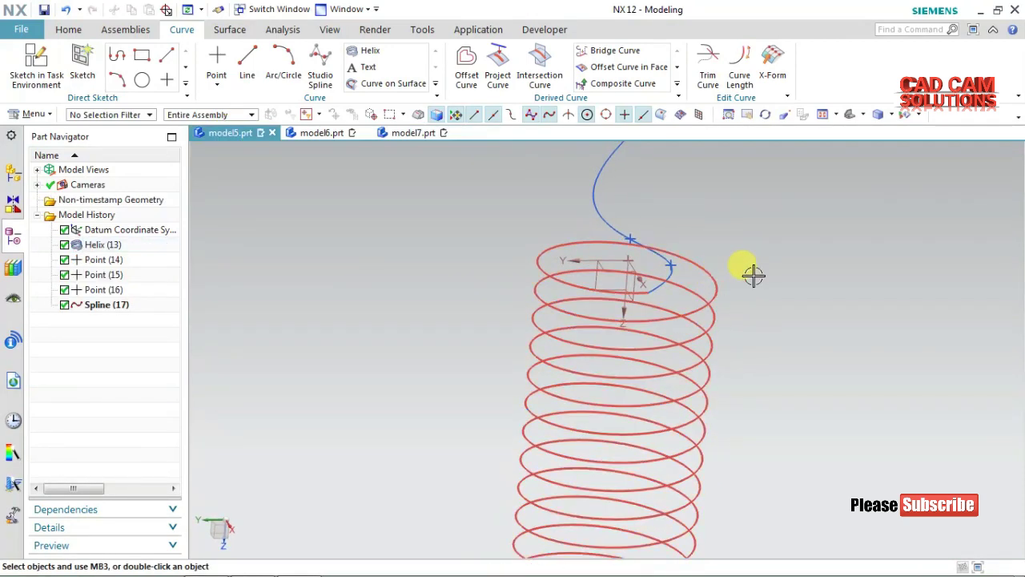
scroll(739, 233, up, 1)
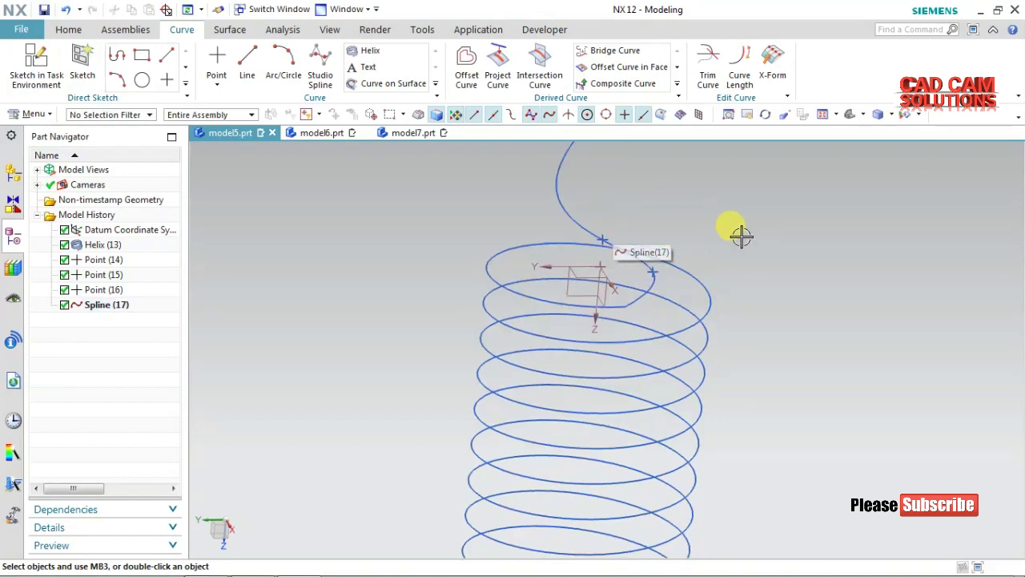
mouse_move(737, 237)
middle_down()
mouse_move(722, 216)
mouse_move(677, 200)
mouse_move(691, 231)
middle_up()
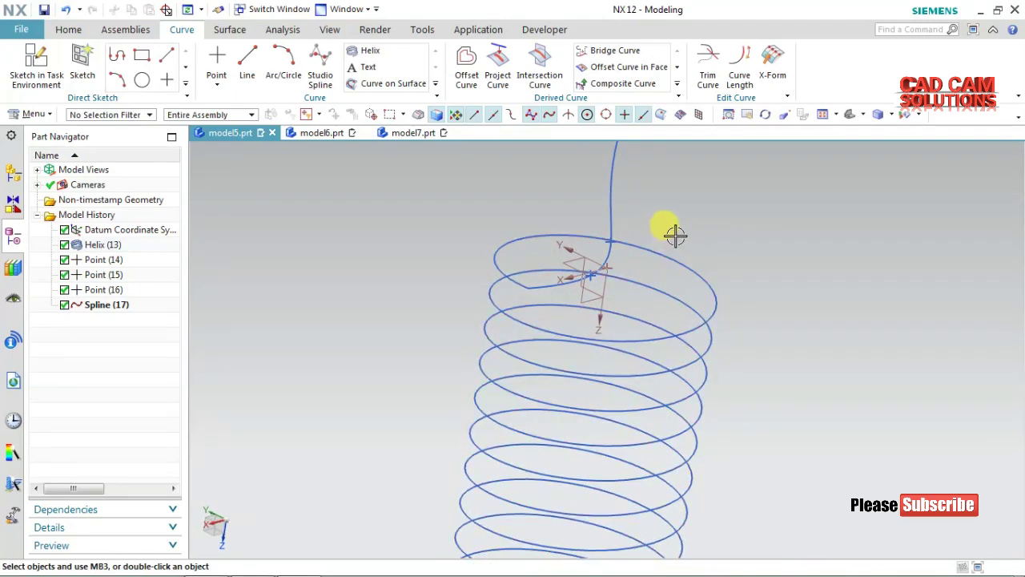
click(47, 115)
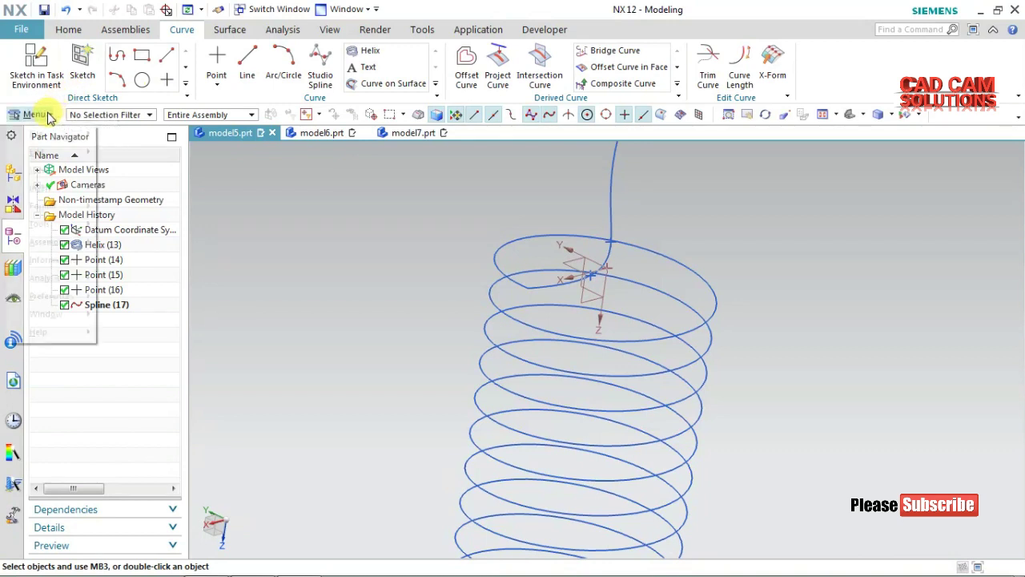
mouse_move(40, 187)
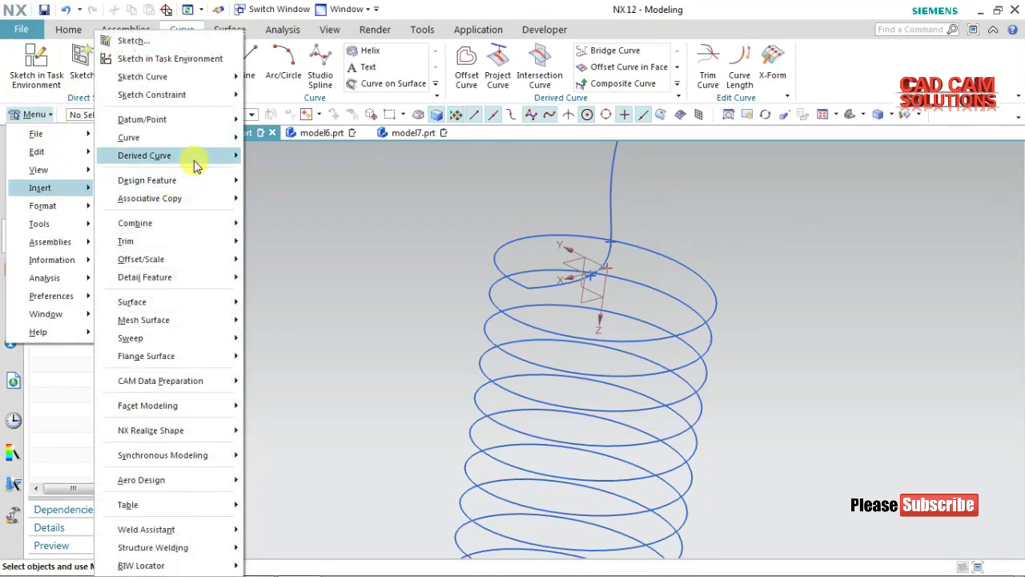
mouse_move(144, 155)
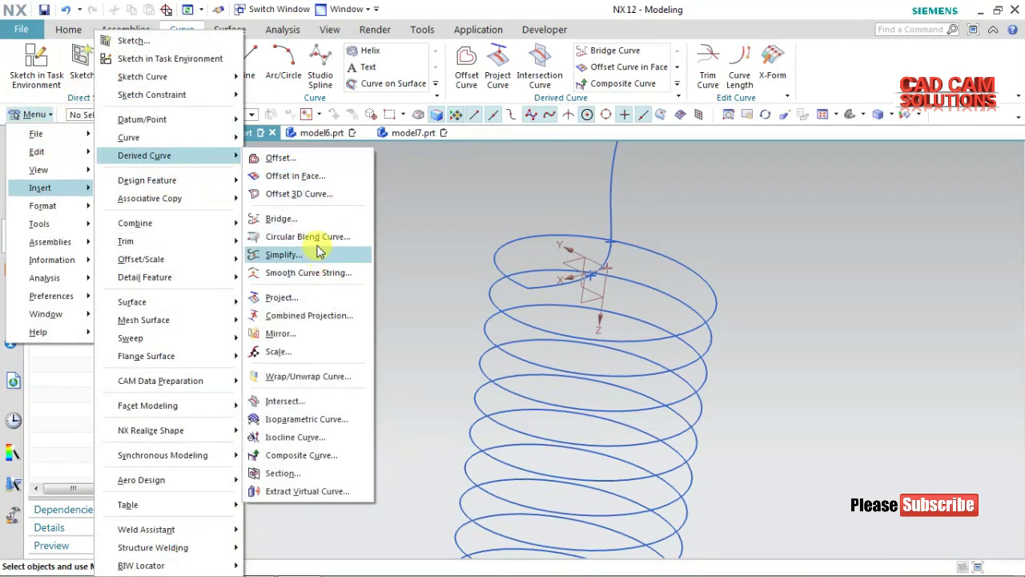
click(316, 237)
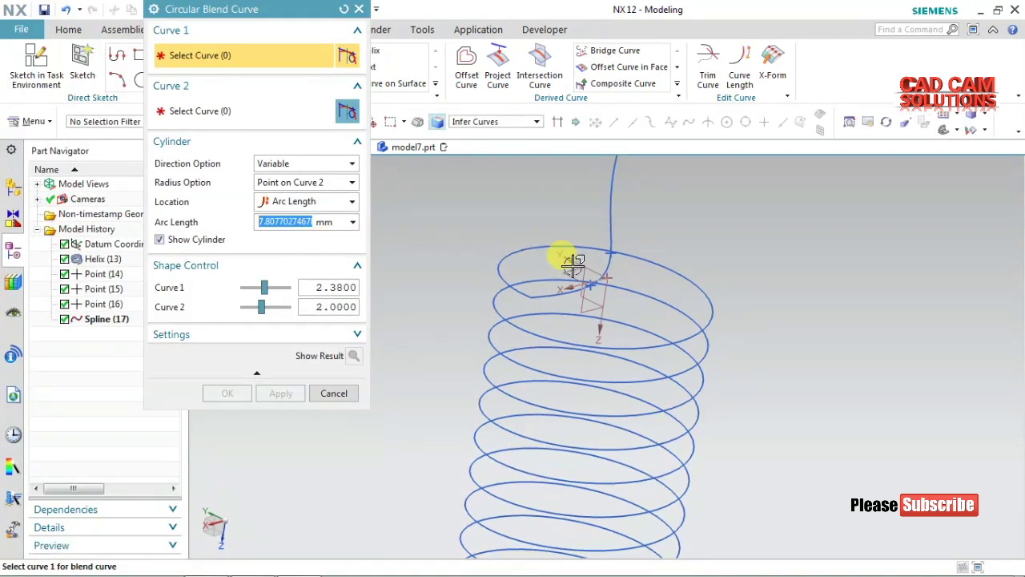
Select the spline as Curve 1 and the helix as Curve 2 for the blend
scroll(552, 272, up, 2)
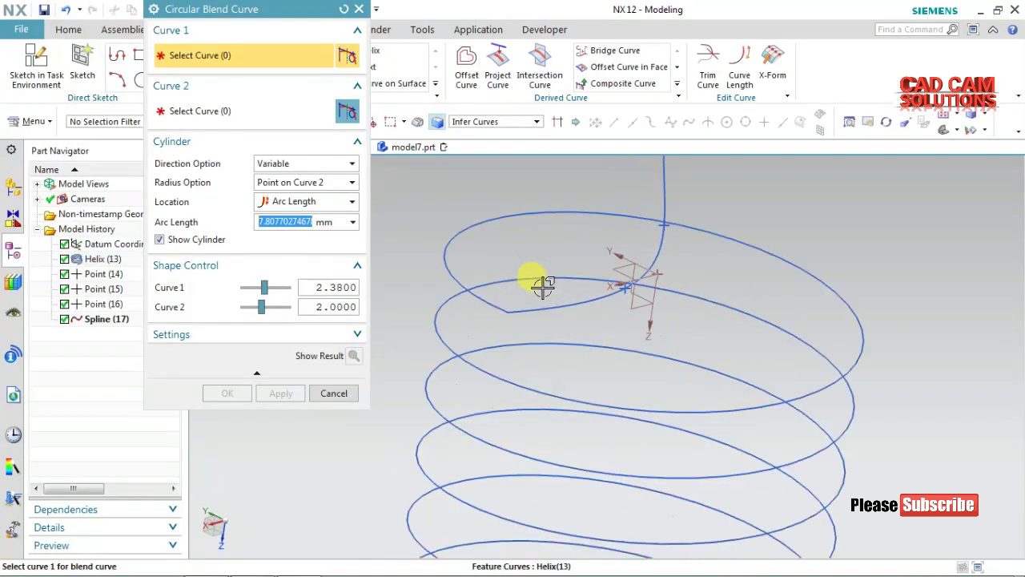
click(586, 300)
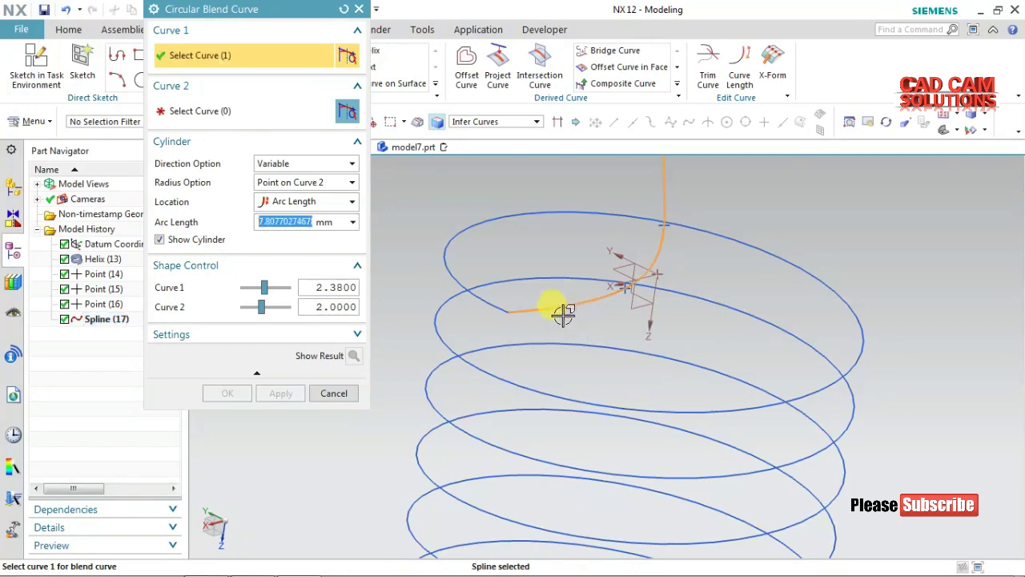
click(164, 112)
click(481, 296)
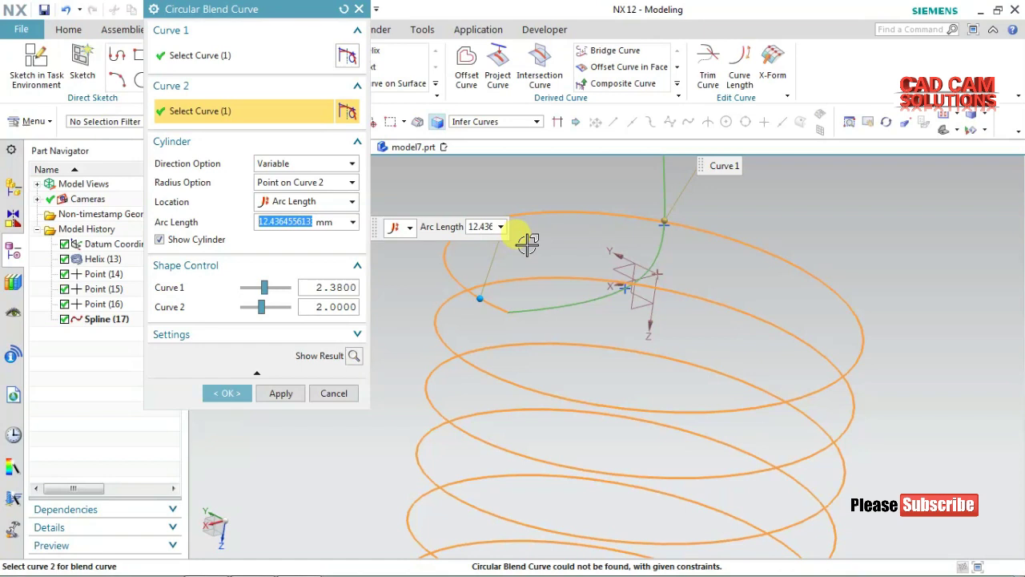
Set the blend's arc length to 8 mm, up from 7 mm, and create the curve
click(662, 213)
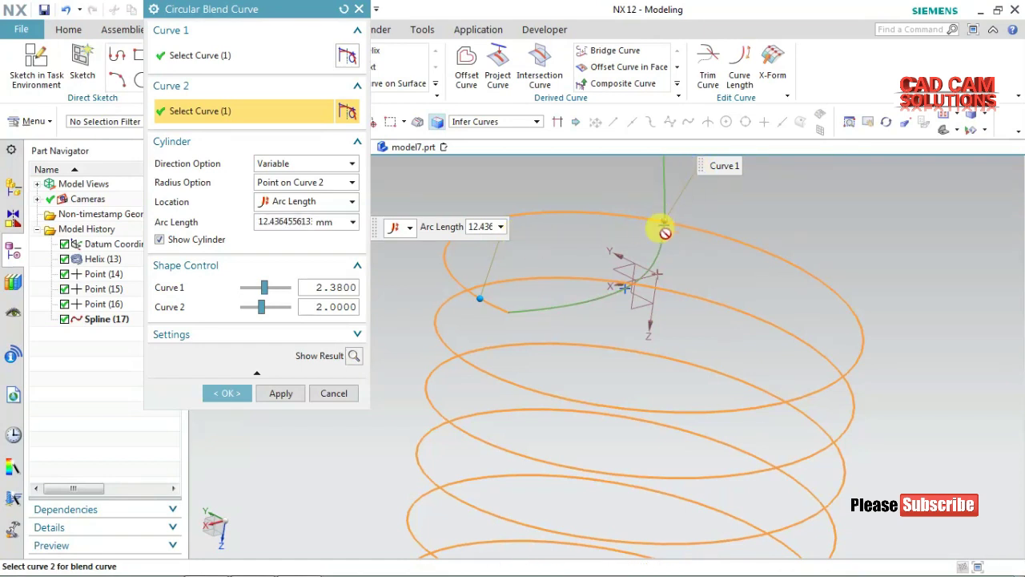
click(286, 225)
text(7)
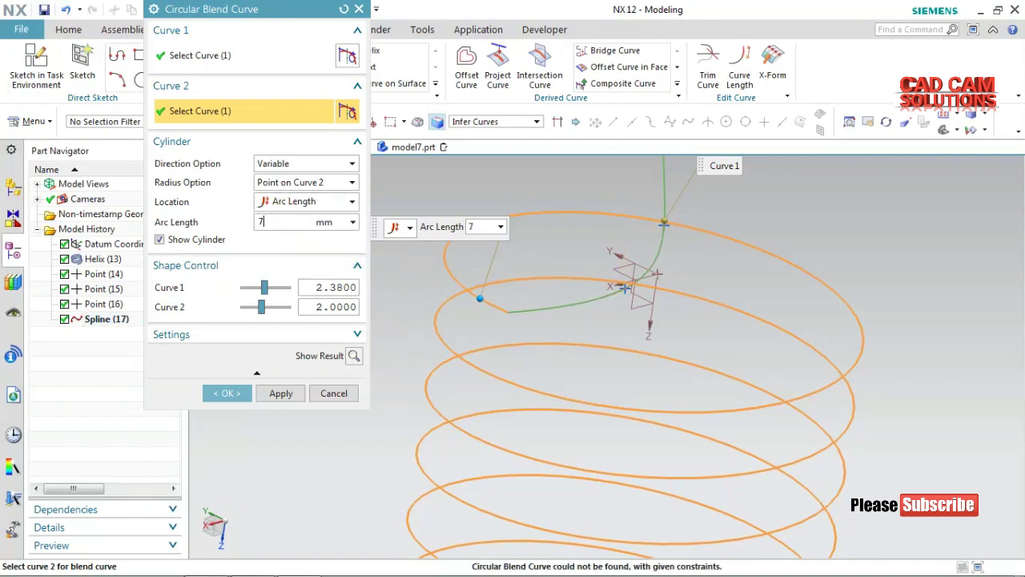
click(316, 286)
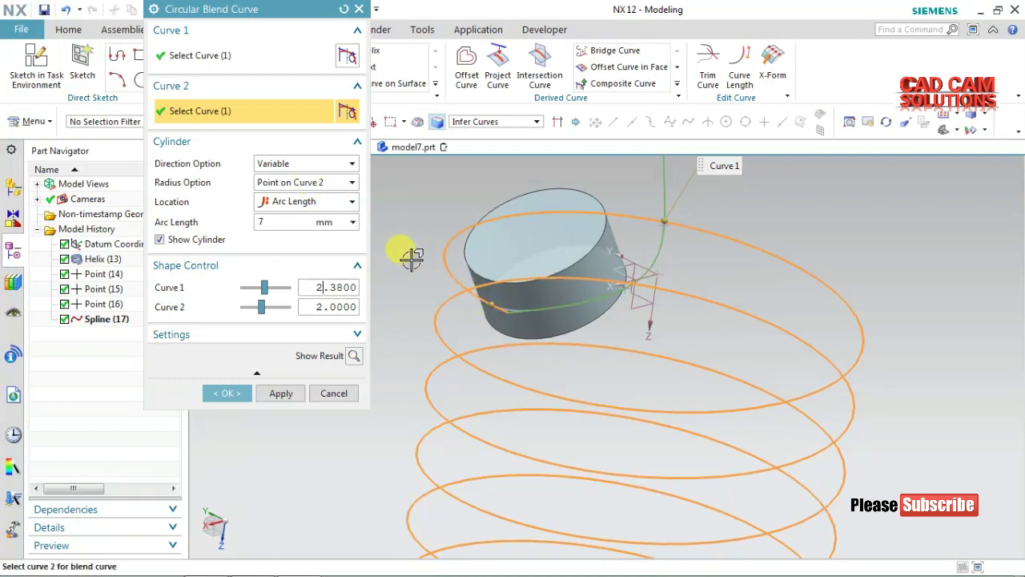
click(293, 226)
text(8)
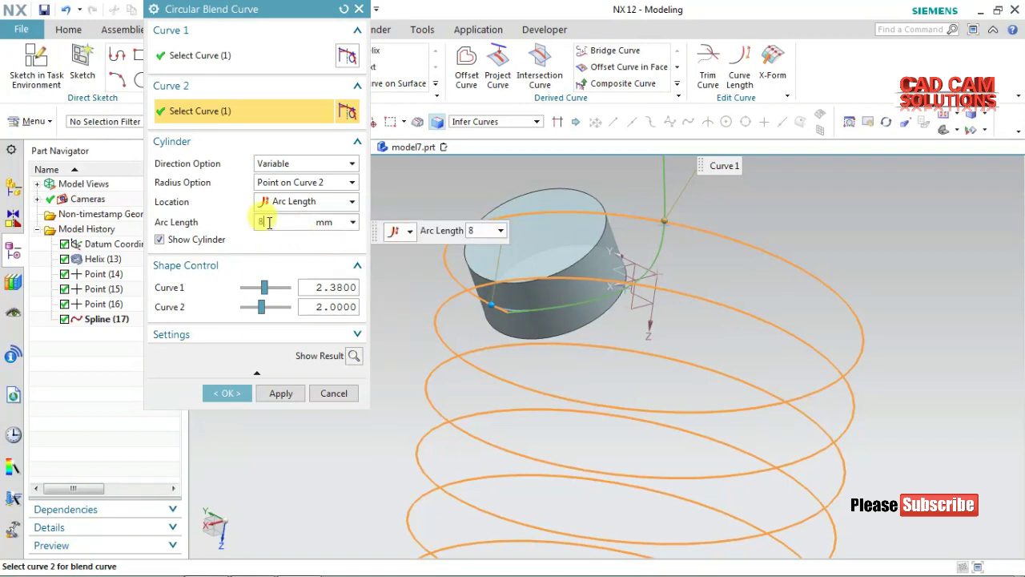
click(312, 288)
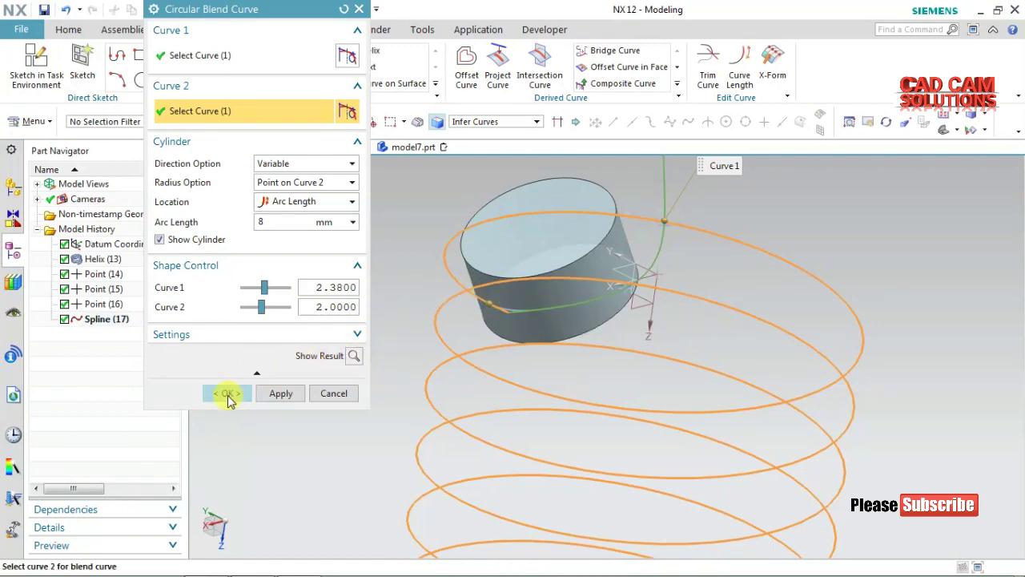
click(227, 393)
Trim the spline lead back to the circular blend curve
middle_drag(551, 219, 542, 224)
scroll(479, 404, up, 3)
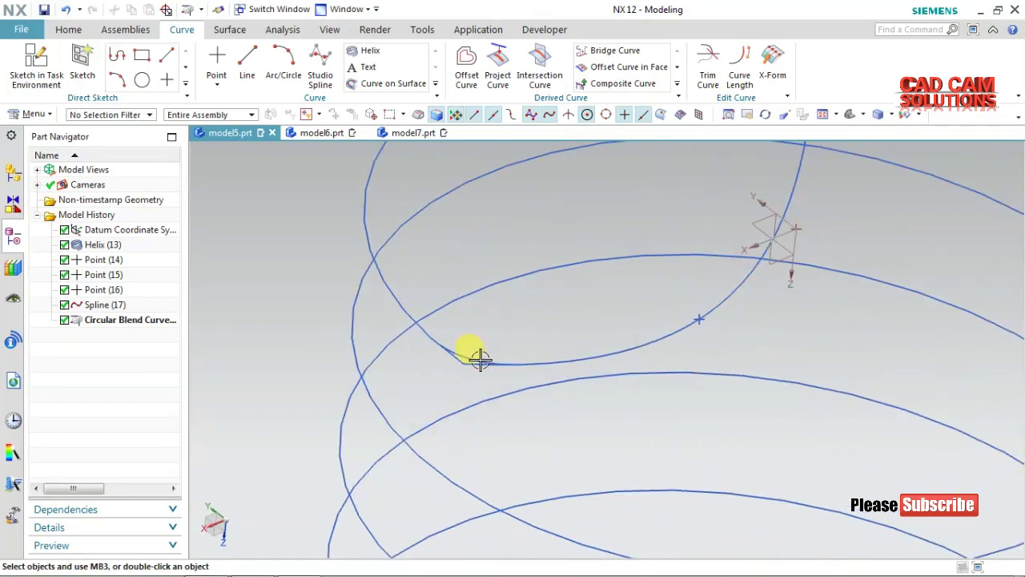
scroll(478, 376, up, 2)
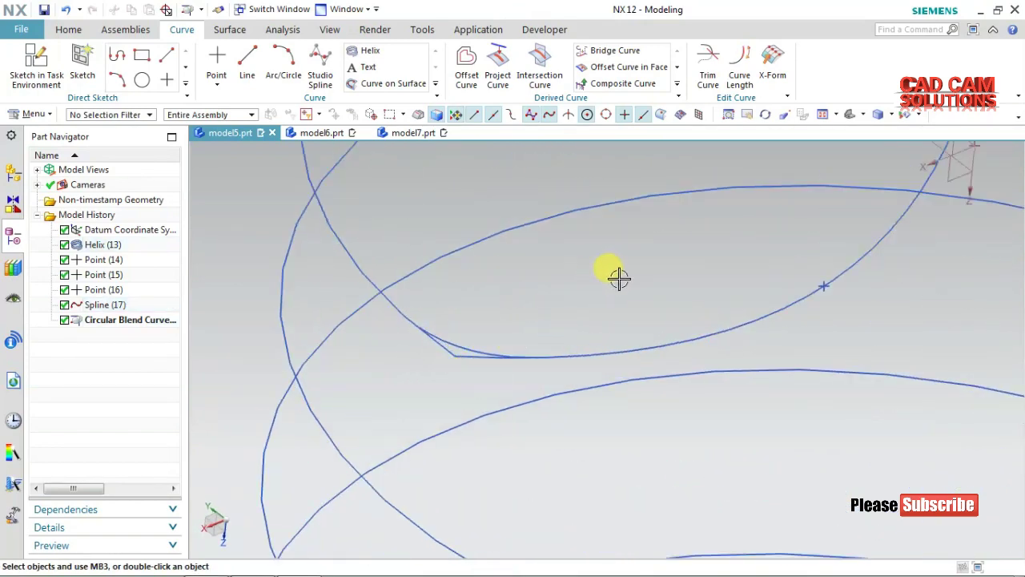
click(707, 77)
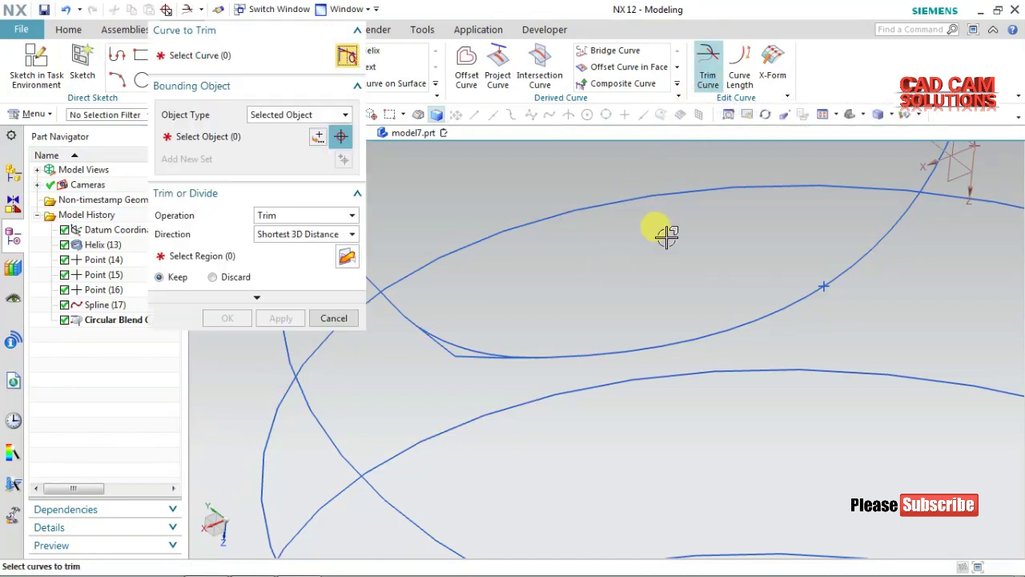
click(693, 343)
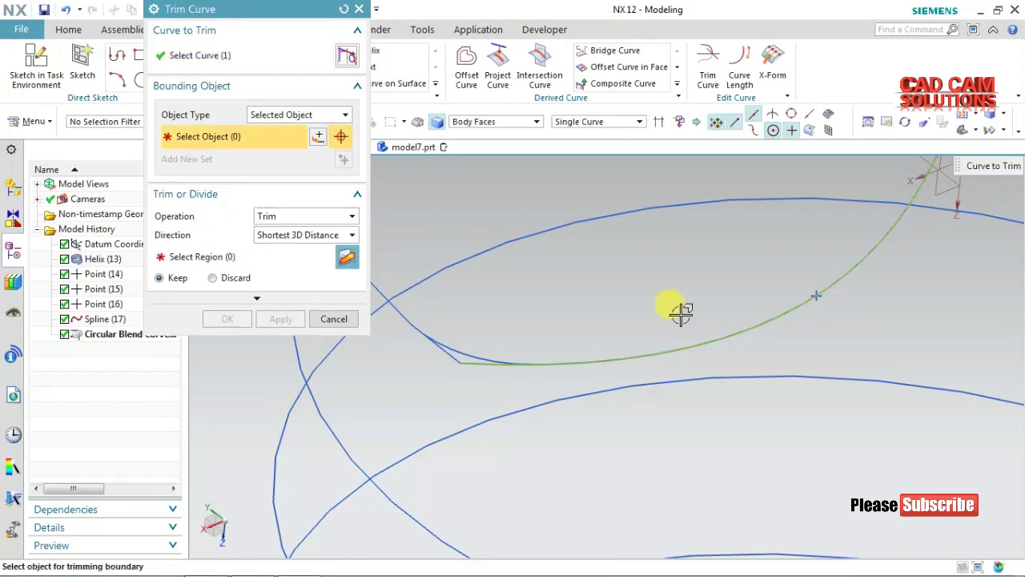
click(464, 352)
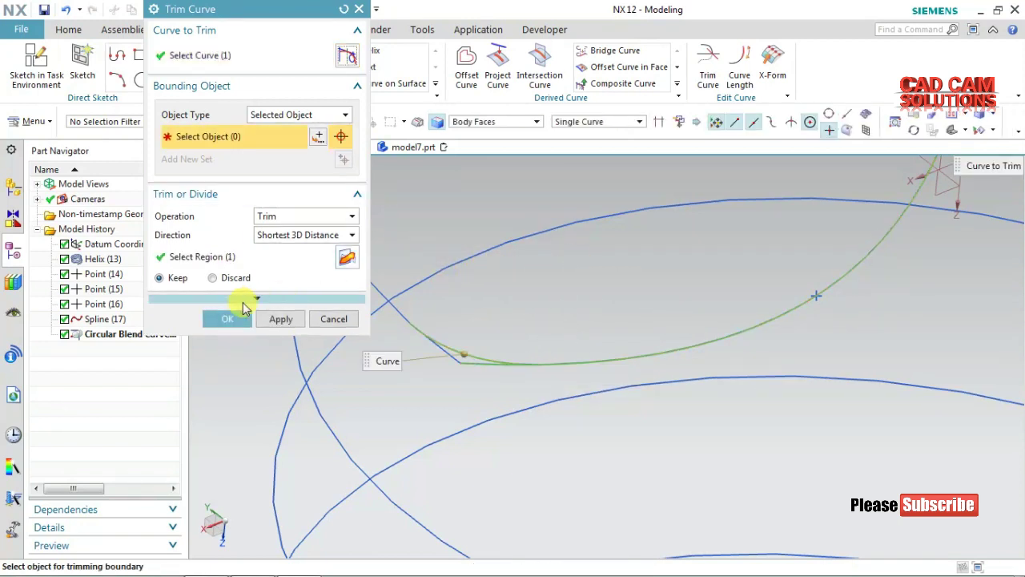
click(278, 320)
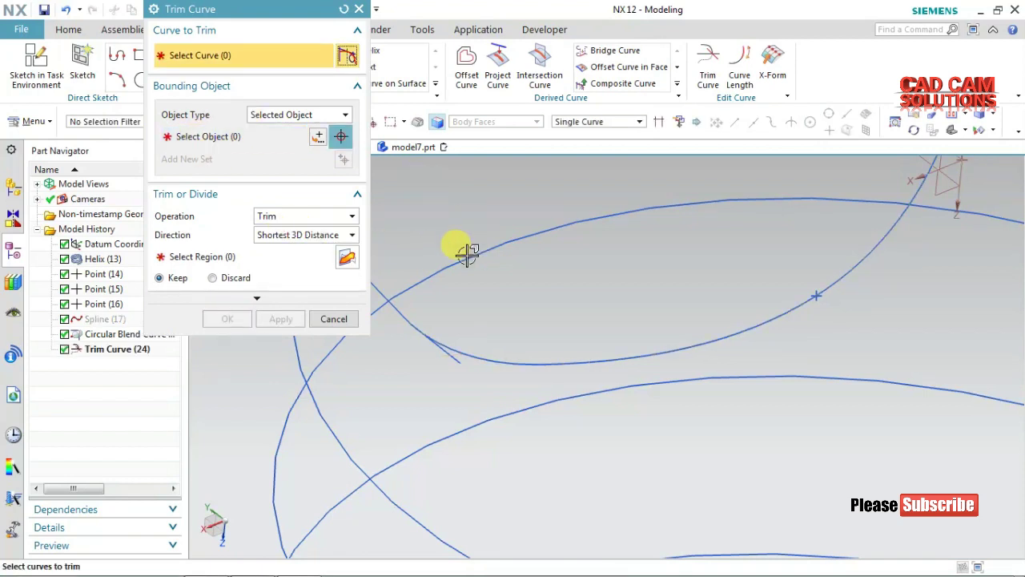
Trim the helix back to the circular blend curve, then view the whole helix
click(398, 311)
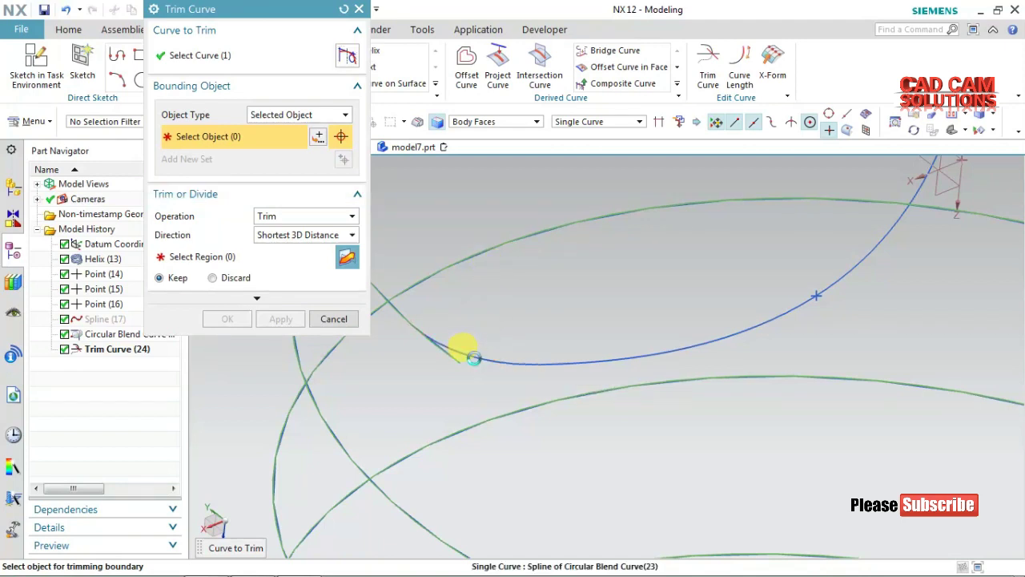
click(464, 352)
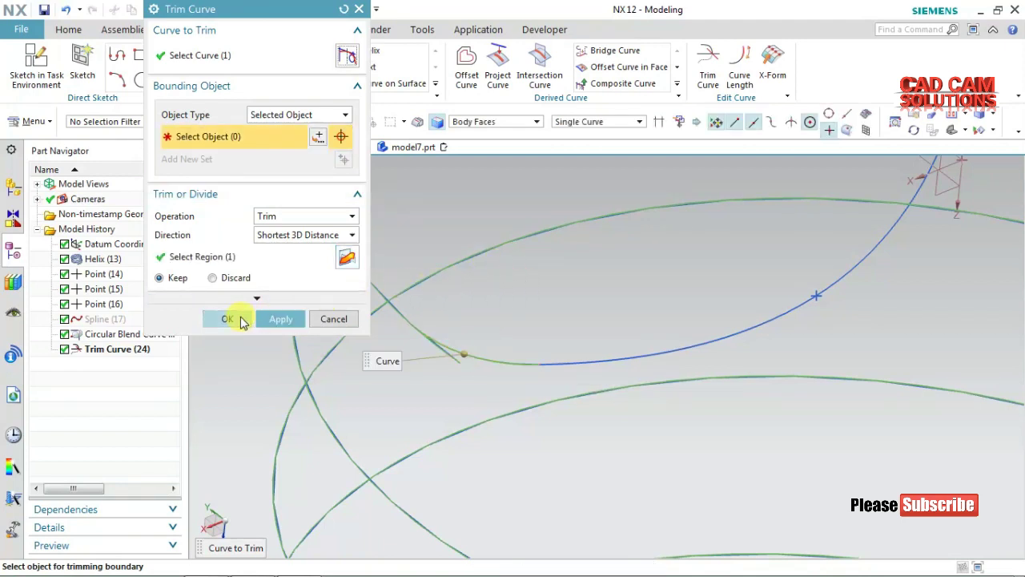
click(286, 320)
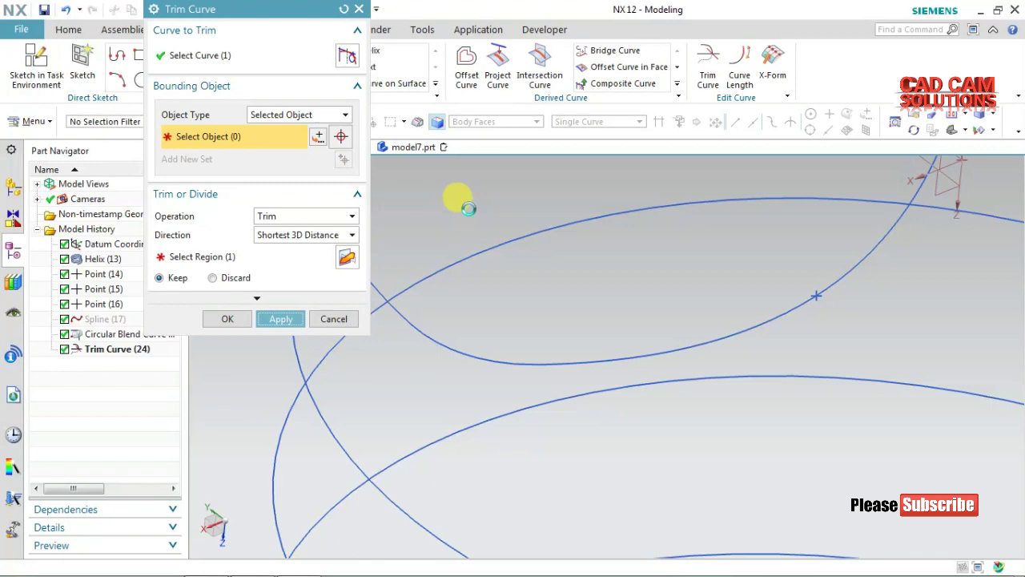
click(334, 318)
scroll(647, 251, down, 5)
mouse_move(606, 270)
middle_down()
mouse_move(503, 303)
mouse_move(572, 240)
middle_up()
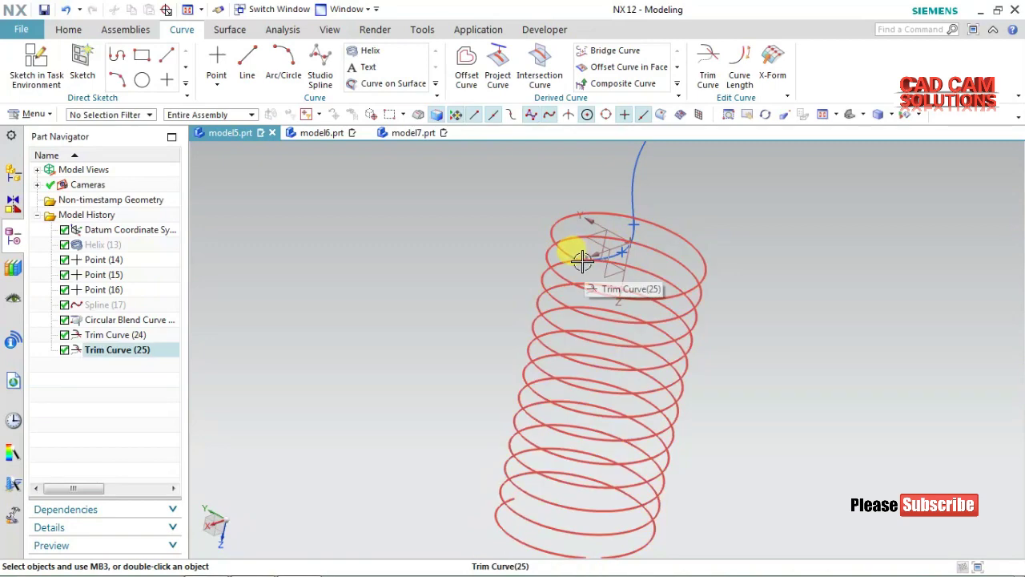
Merge the trimmed helix, blend and lead into Composite Curve (26) with originals hidden
scroll(582, 261, up, 3)
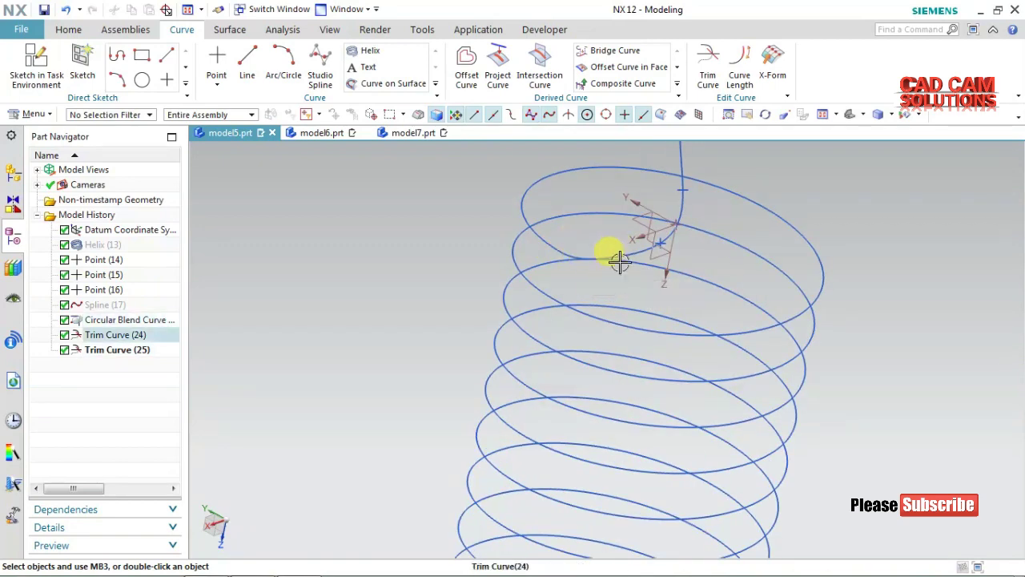
middle_drag(439, 246, 416, 248)
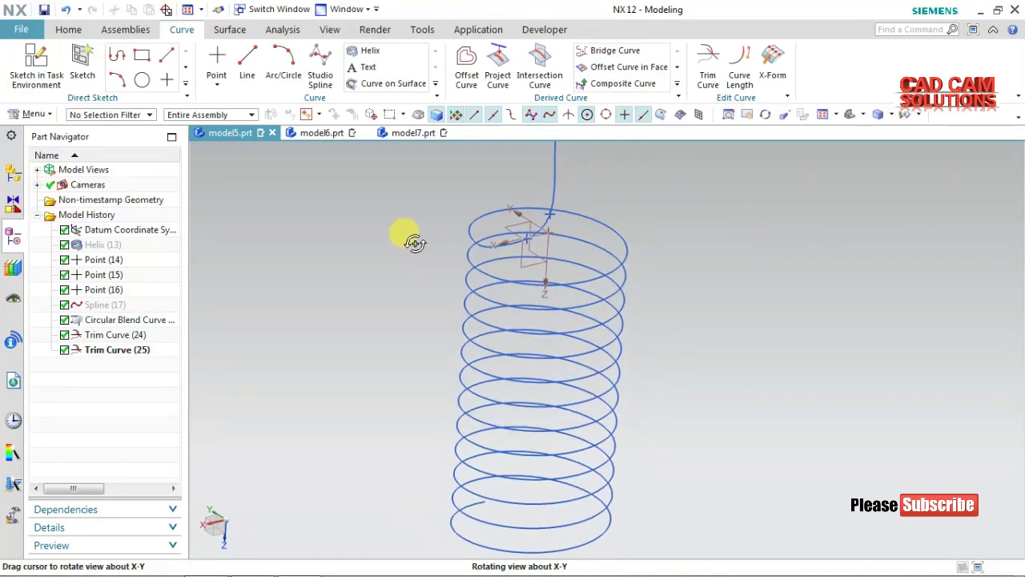
key(ctrl+f)
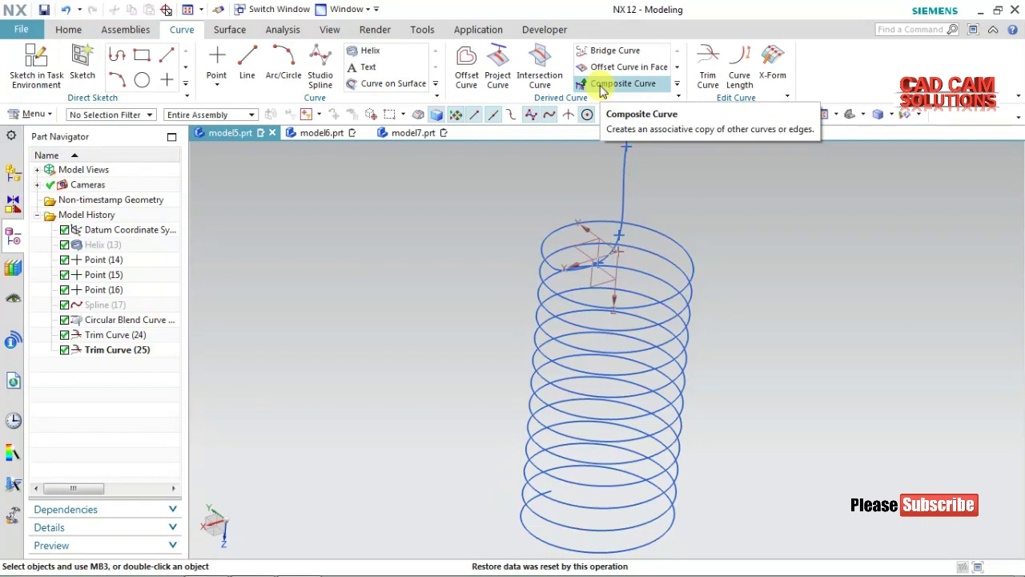
click(24, 114)
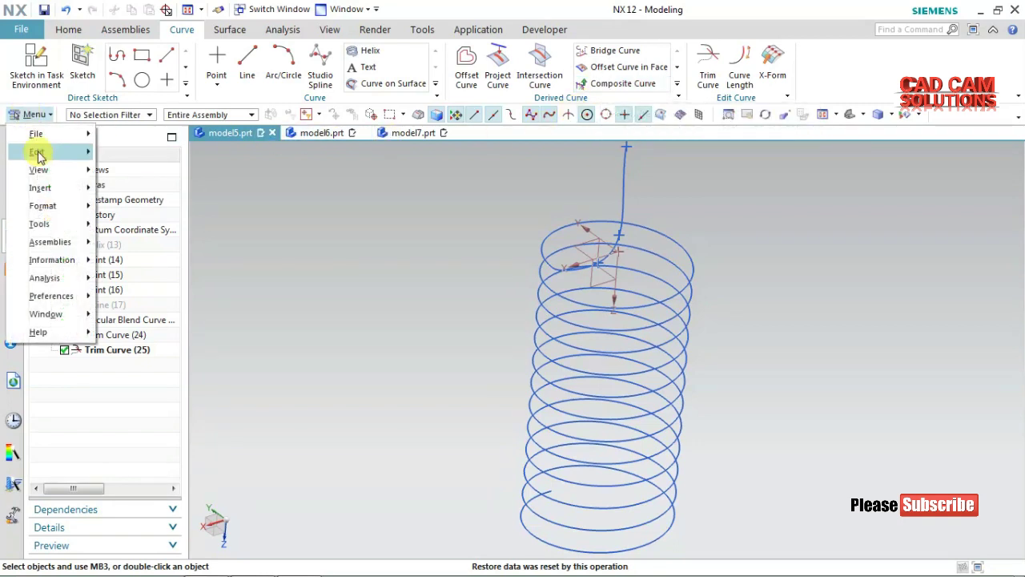
mouse_move(144, 156)
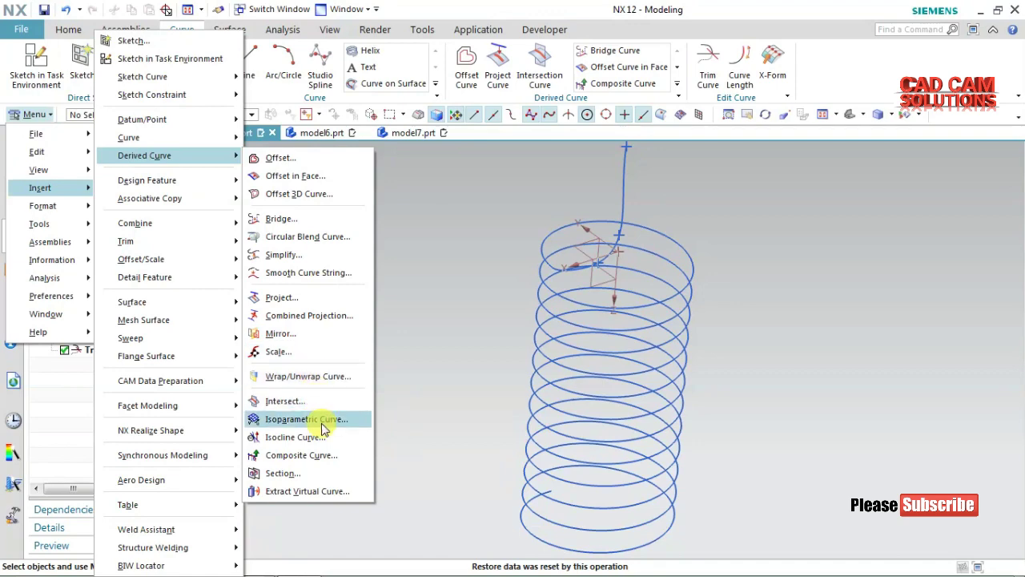
click(327, 456)
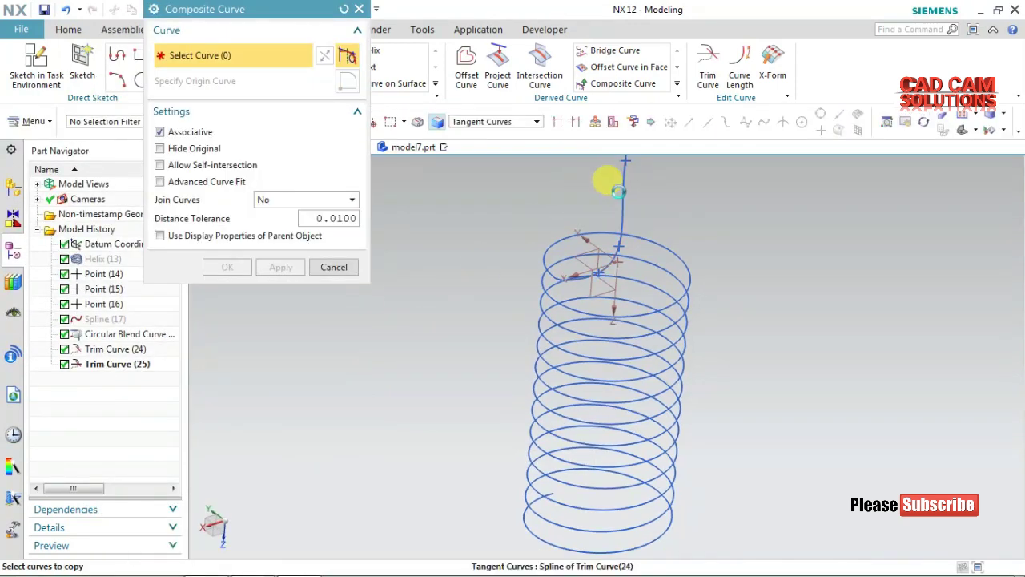
click(618, 181)
scroll(566, 277, up, 2)
scroll(579, 272, up, 2)
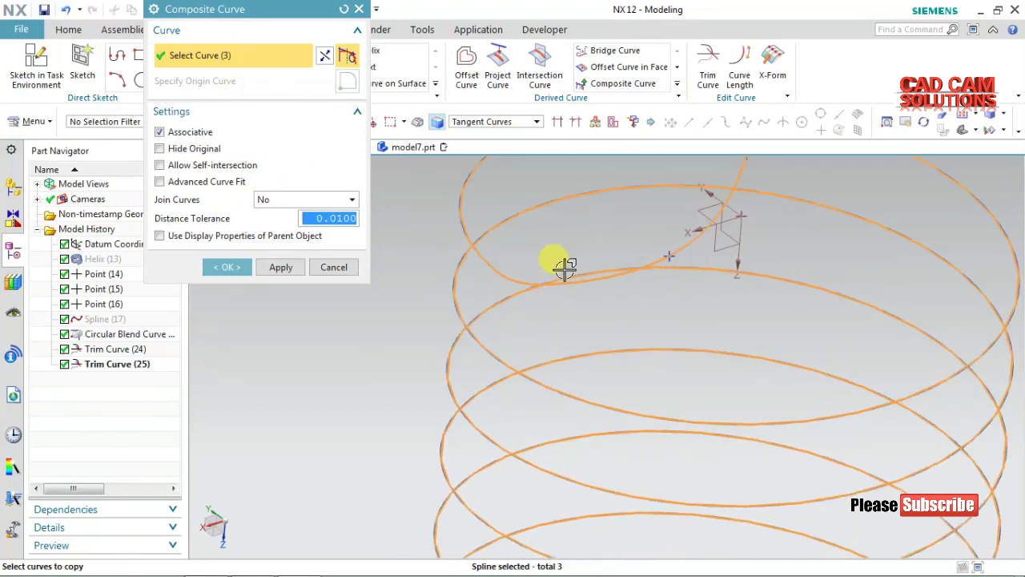
scroll(560, 267, down, 2)
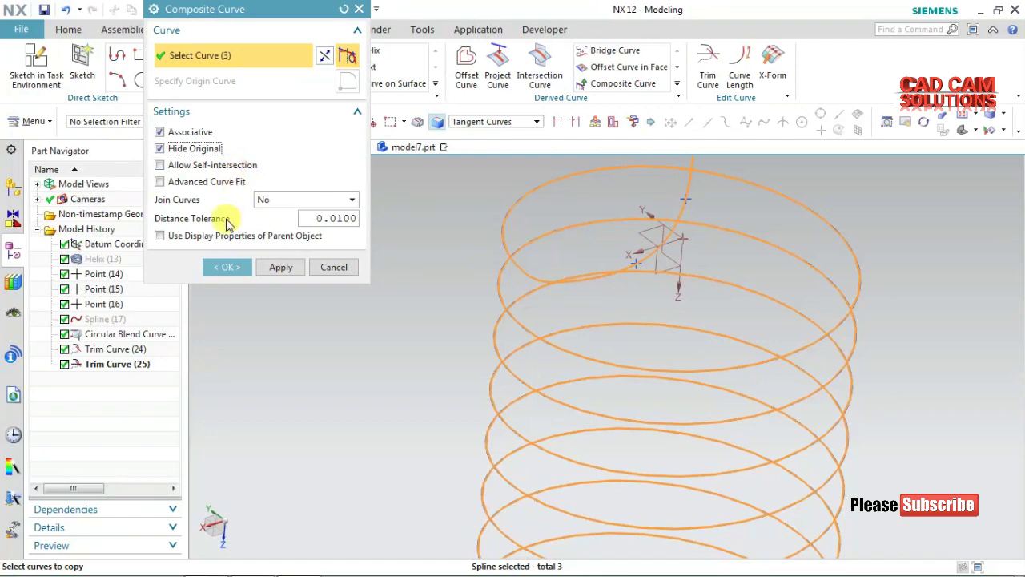
click(226, 267)
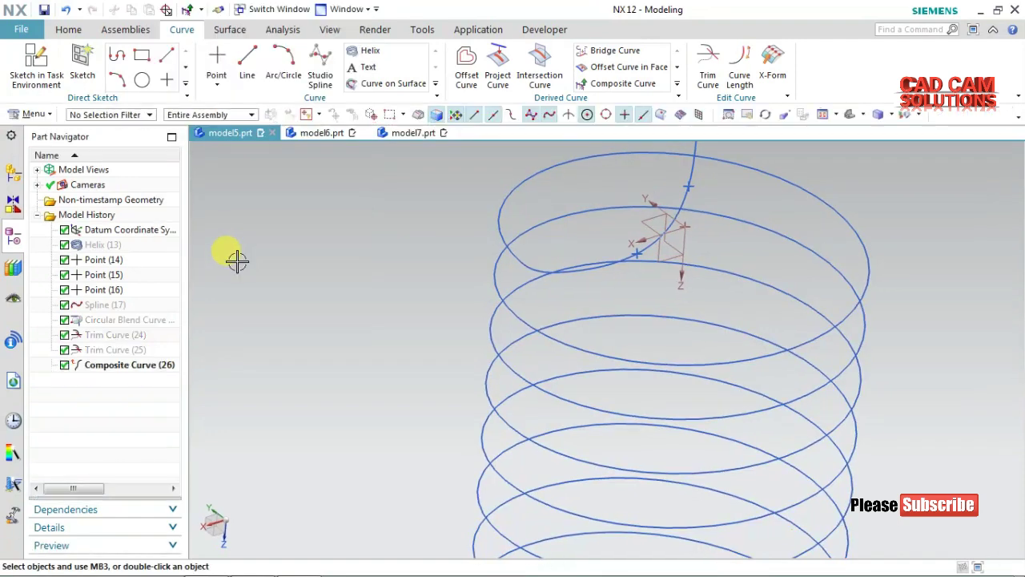
Select Composite Curve (26) in the Part Navigator and bring up the Insert > Sweep options
click(120, 365)
scroll(303, 344, down, 2)
scroll(303, 344, down, 1)
mouse_move(313, 334)
middle_down()
mouse_move(343, 285)
mouse_move(293, 272)
mouse_move(275, 281)
mouse_move(277, 265)
mouse_move(331, 297)
mouse_move(244, 344)
middle_up()
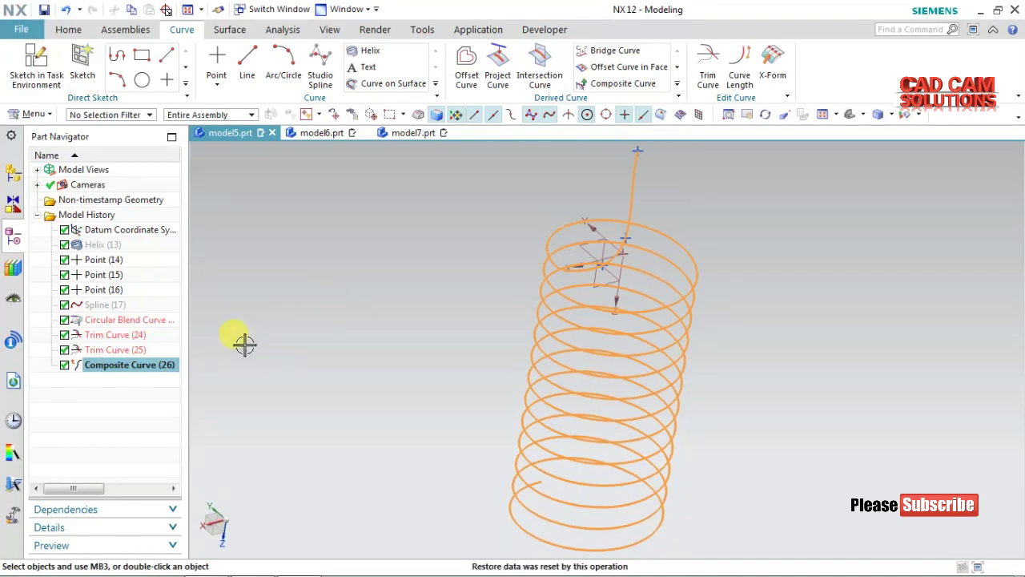
click(117, 319)
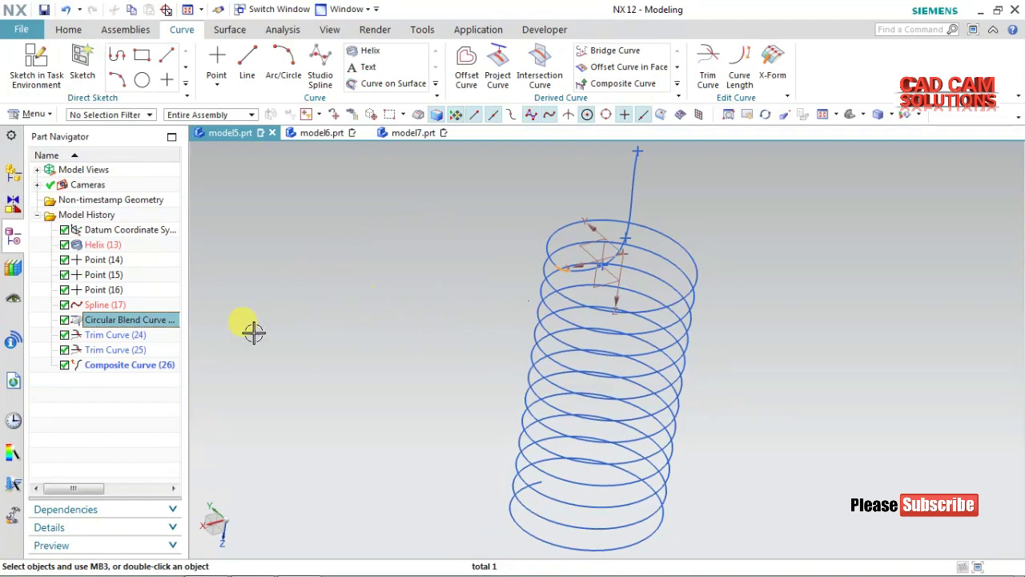
click(128, 366)
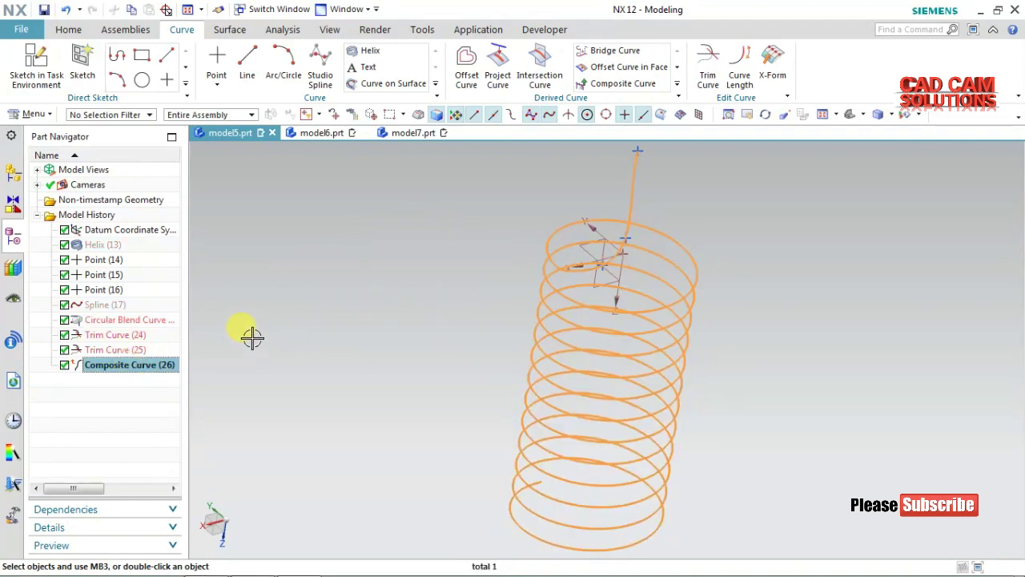
click(36, 113)
mouse_move(40, 187)
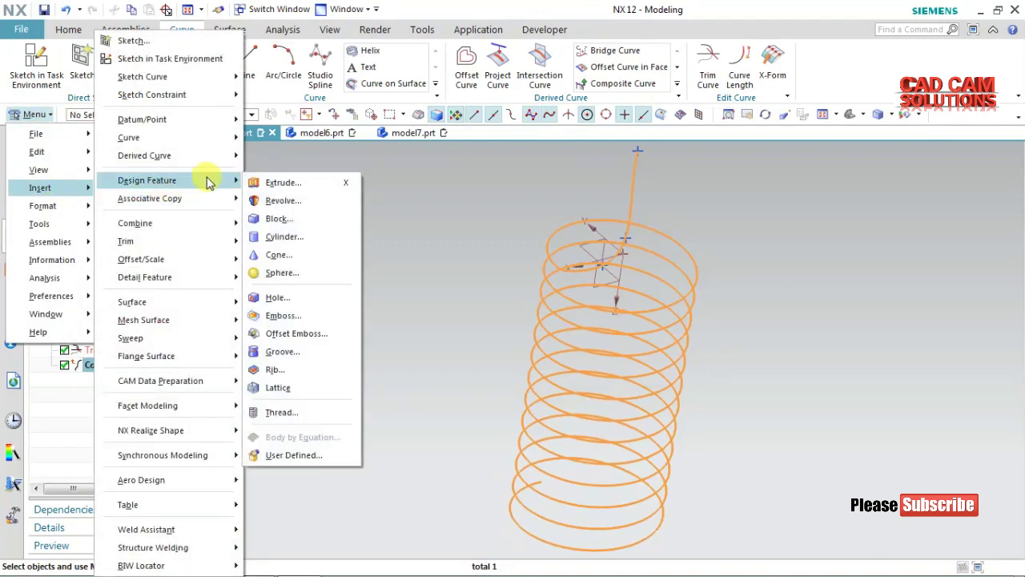
mouse_move(130, 338)
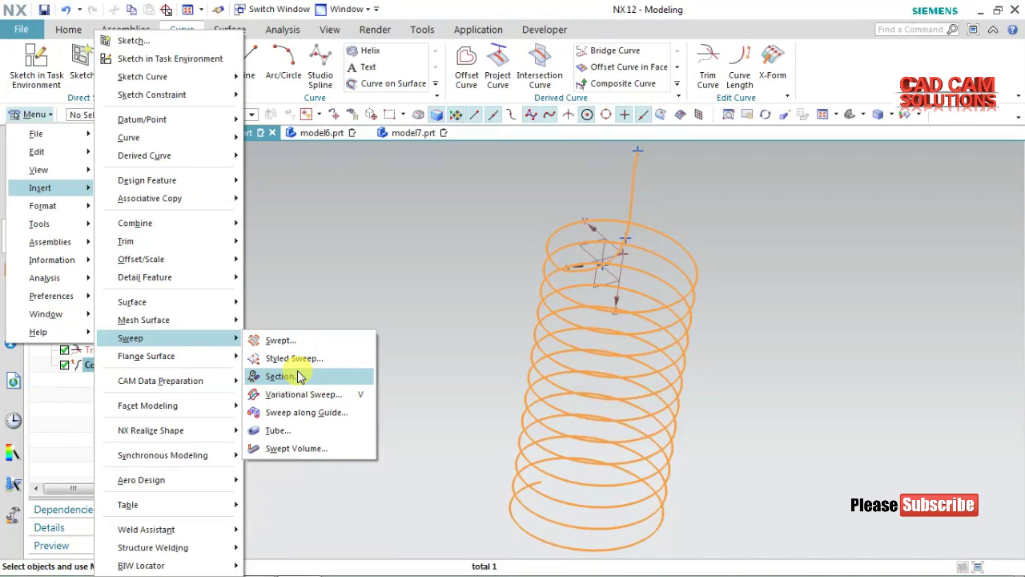
Sweep Tube (27) along the composite curve with 8 mm outer and 0 inner diameter
click(276, 430)
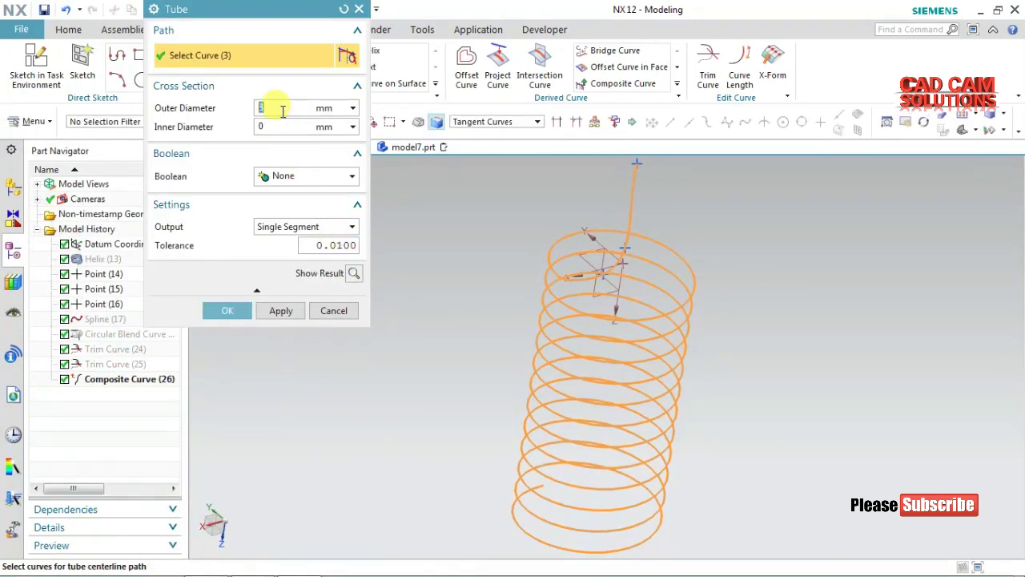
click(354, 274)
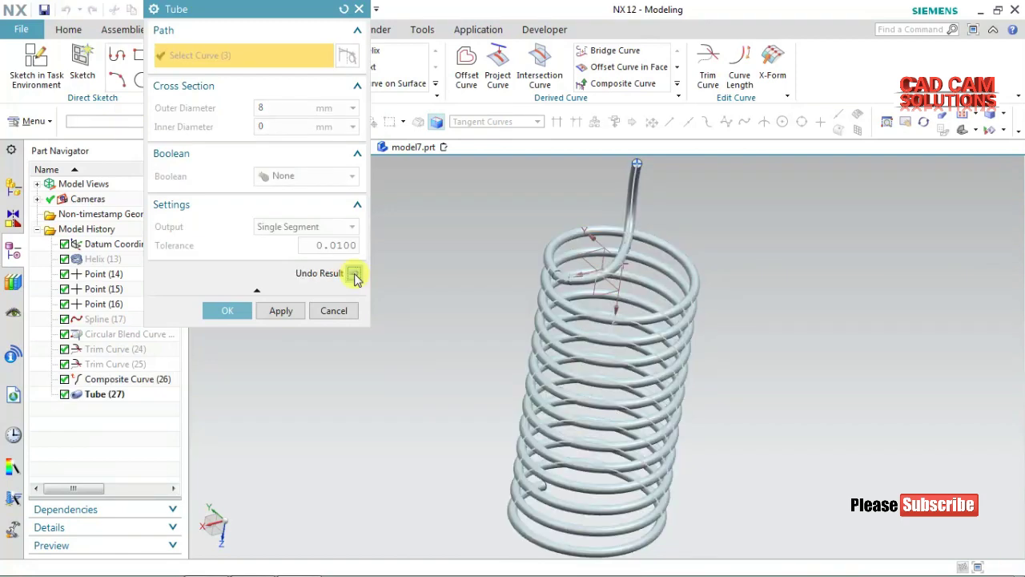
mouse_move(521, 280)
middle_down()
mouse_move(502, 305)
mouse_move(442, 315)
middle_up()
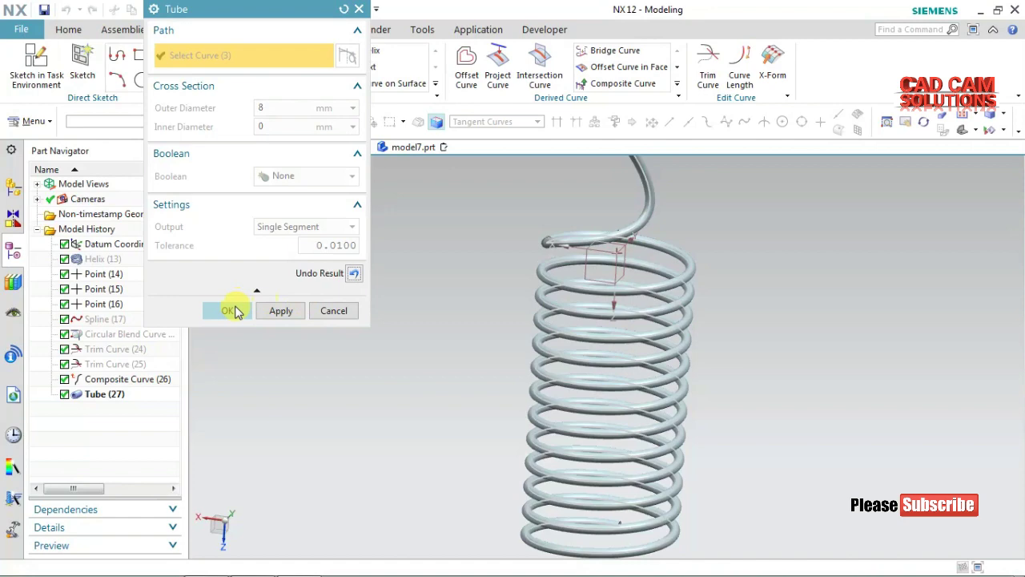
click(236, 310)
mouse_move(377, 305)
middle_down()
mouse_move(537, 290)
mouse_move(577, 300)
mouse_move(332, 299)
mouse_move(336, 314)
mouse_move(435, 286)
mouse_move(361, 337)
mouse_move(371, 343)
mouse_move(354, 327)
mouse_move(344, 350)
mouse_move(355, 349)
middle_up()
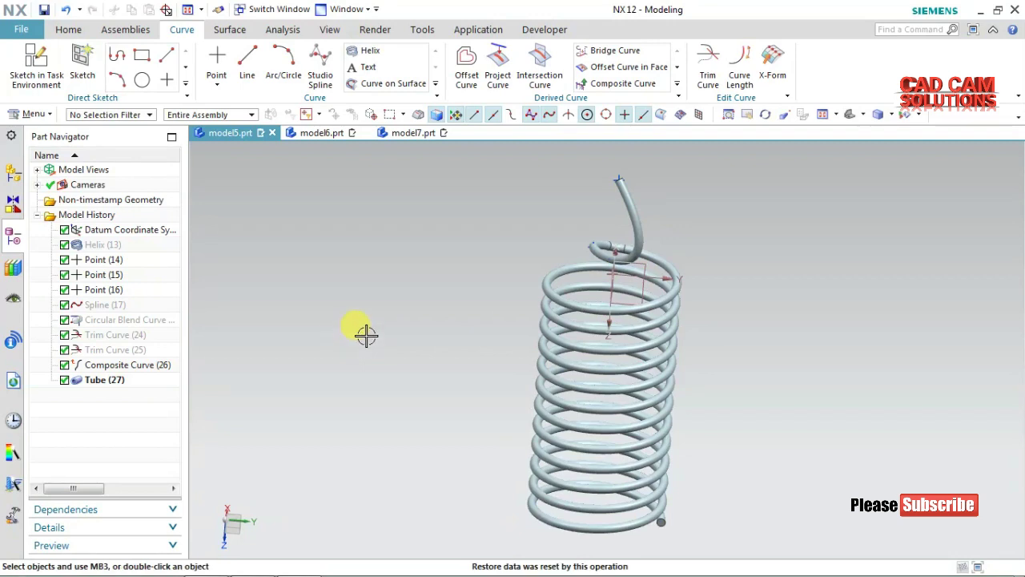